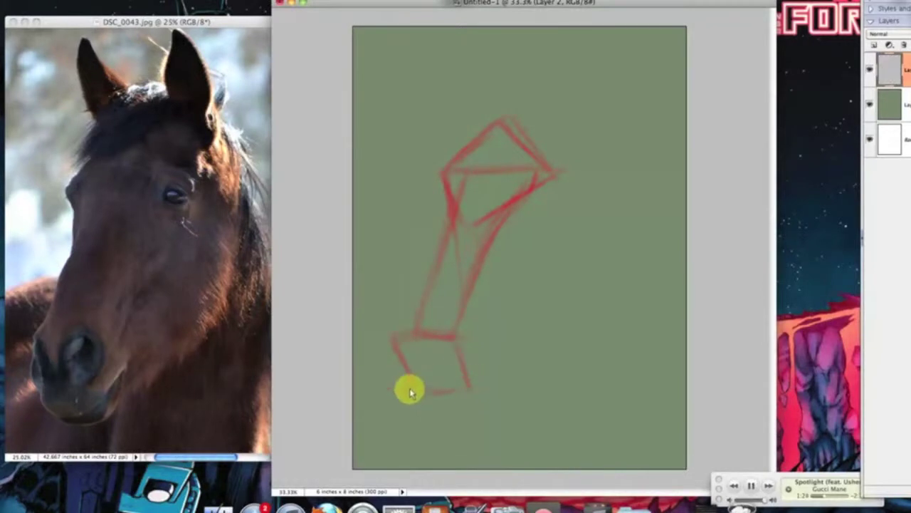
# Rough in the horse's chin, jaw lines, eye circle and front nose contour in red.
pyautogui.moveTo(457, 338); pyautogui.dragTo(505, 371)
pyautogui.moveTo(505, 372); pyautogui.dragTo(476, 389)
pyautogui.moveTo(575, 289); pyautogui.dragTo(513, 352)
pyautogui.moveTo(539, 194); pyautogui.dragTo(541, 322)
pyautogui.moveTo(548, 168); pyautogui.dragTo(546, 174)
pyautogui.moveTo(434, 186); pyautogui.dragTo(420, 280)
pyautogui.moveTo(408, 332); pyautogui.dragTo(401, 360)
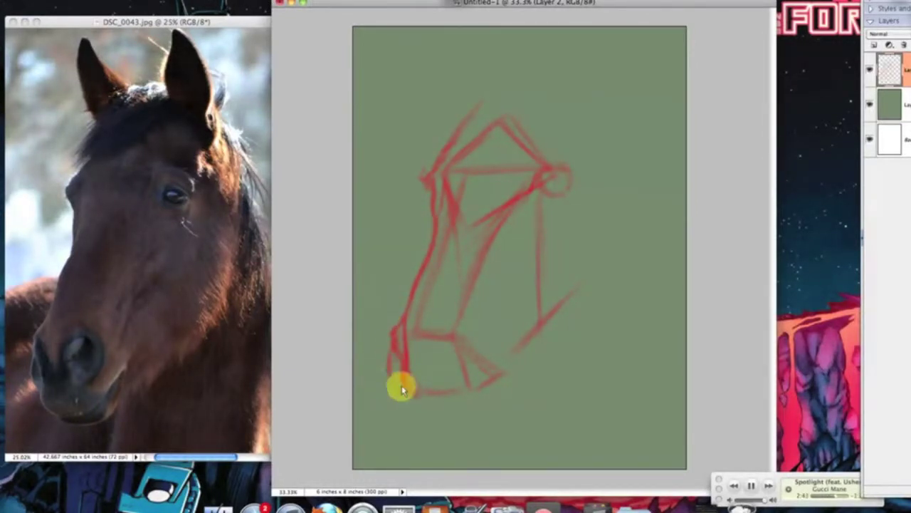
# Sketch the nostril, mouth, lower jaw and rounded cheek in red, and scale the whole sketch down slightly.
pyautogui.moveTo(455, 365); pyautogui.dragTo(457, 364)
pyautogui.moveTo(439, 399)
pyautogui.mouseDown()
pyautogui.moveTo(465, 402)
pyautogui.moveTo(494, 368)
pyautogui.mouseUp()
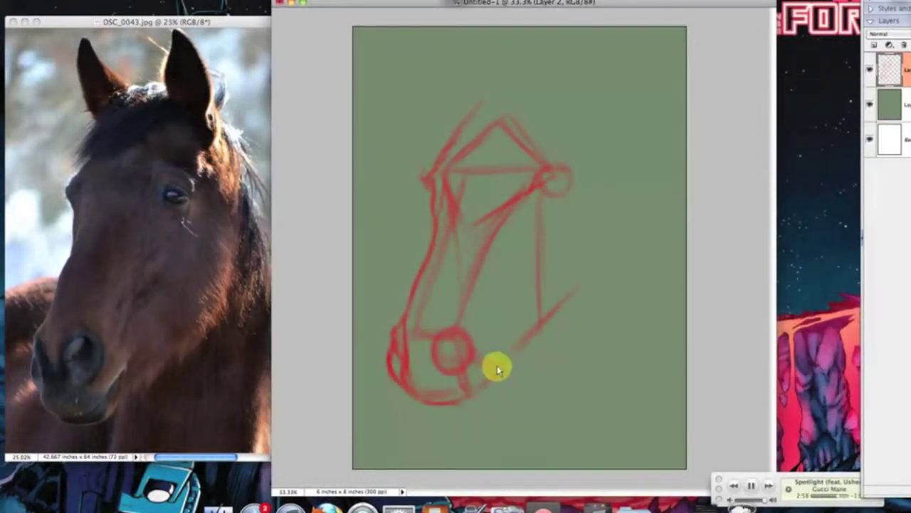
pyautogui.moveTo(429, 408)
pyautogui.mouseDown()
pyautogui.moveTo(492, 396)
pyautogui.moveTo(563, 316)
pyautogui.mouseUp()
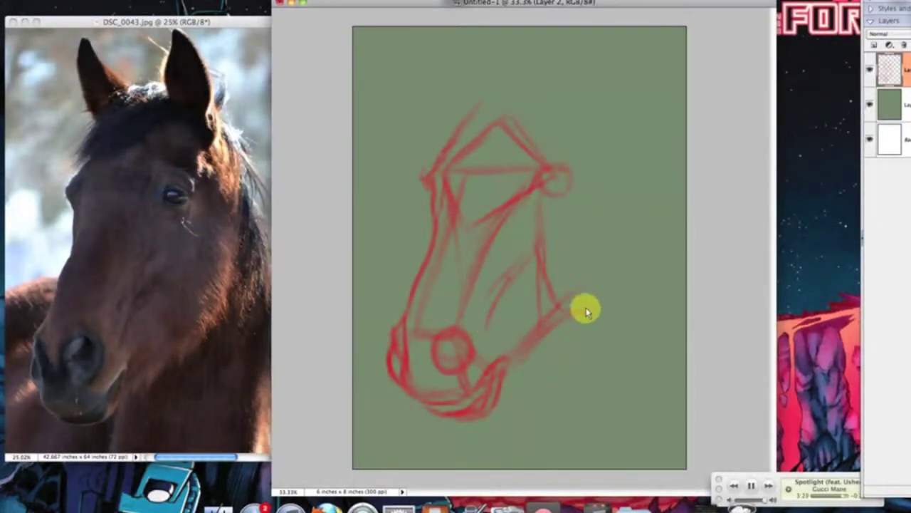
pyautogui.moveTo(597, 137); pyautogui.dragTo(631, 211)
pyautogui.press('super+t')
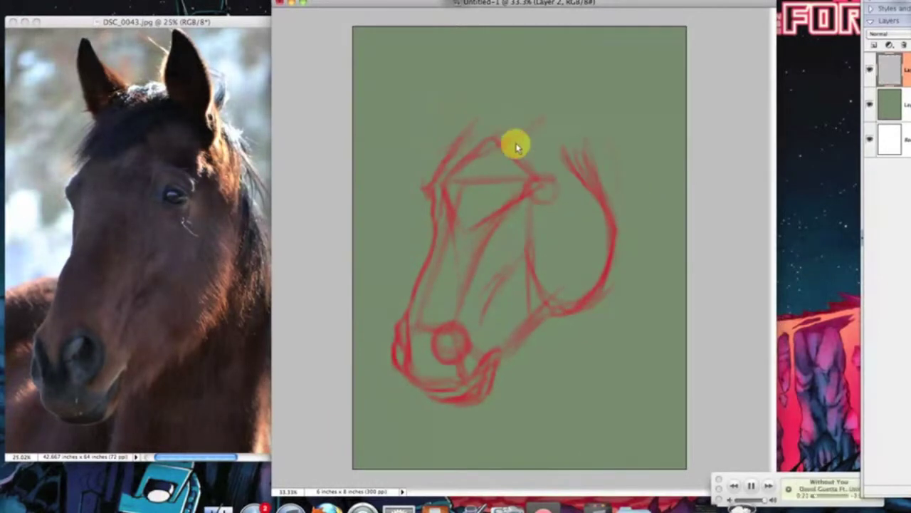
# Sketch the ears, the top of the head and the start of the neck in red.
pyautogui.moveTo(517, 147); pyautogui.dragTo(549, 114)
pyautogui.moveTo(591, 182); pyautogui.dragTo(564, 151)
pyautogui.moveTo(549, 110)
pyautogui.mouseDown()
pyautogui.moveTo(545, 36)
pyautogui.moveTo(627, 173)
pyautogui.mouseUp()
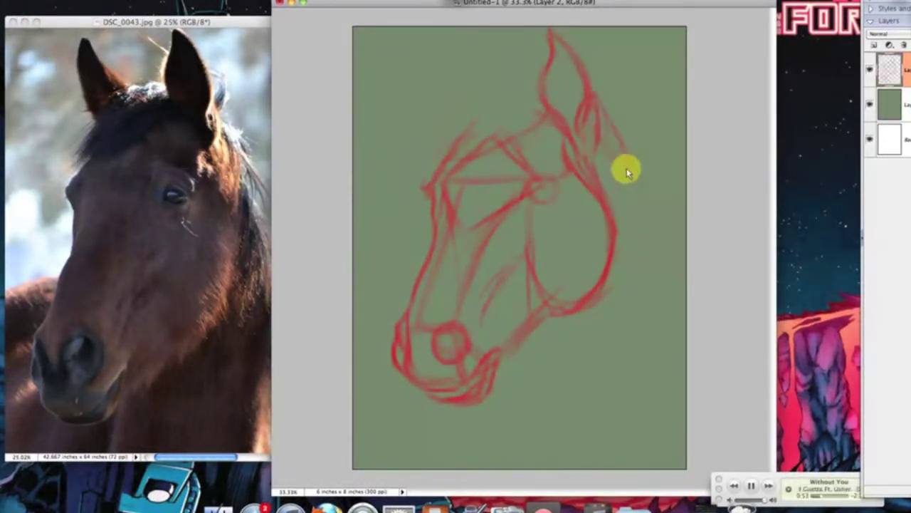
pyautogui.moveTo(452, 157)
pyautogui.mouseDown()
pyautogui.moveTo(486, 82)
pyautogui.moveTo(469, 71)
pyautogui.moveTo(484, 90)
pyautogui.moveTo(466, 49)
pyautogui.moveTo(443, 92)
pyautogui.mouseUp()
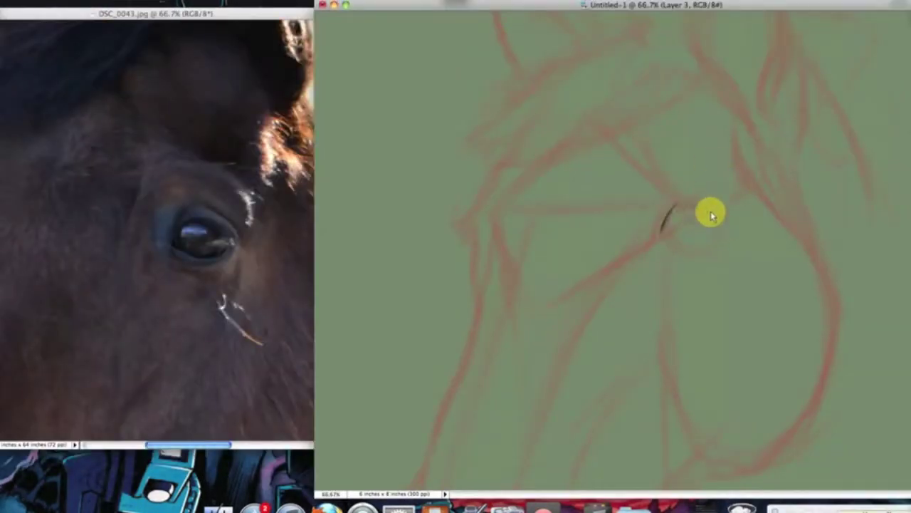
# Draw the horse's eye and eyelid lines in black on Layer 3, adjusting the eye with Free Transform.
pyautogui.moveTo(682, 201)
pyautogui.mouseDown()
pyautogui.moveTo(670, 236)
pyautogui.moveTo(698, 247)
pyautogui.moveTo(656, 223)
pyautogui.moveTo(692, 222)
pyautogui.mouseUp()
pyautogui.press('super+t')
pyautogui.press('Return')
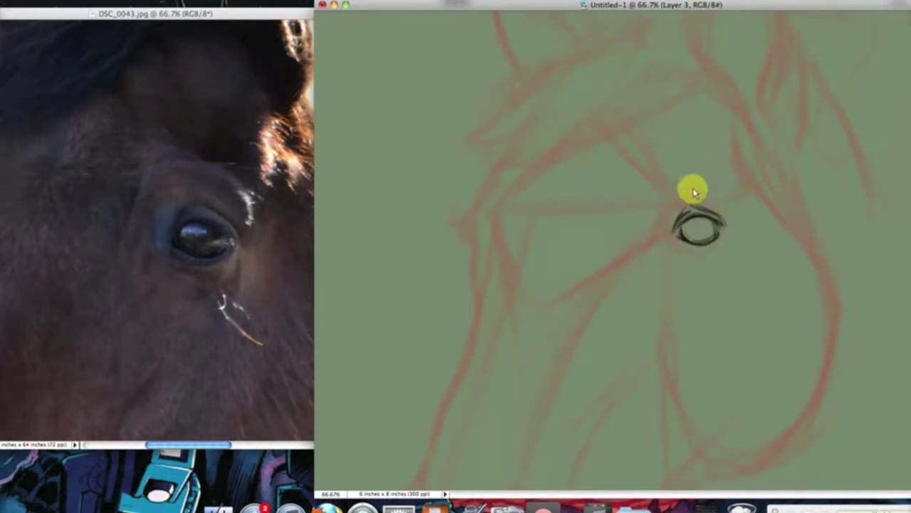
pyautogui.moveTo(730, 228)
pyautogui.mouseDown()
pyautogui.moveTo(695, 179)
pyautogui.moveTo(724, 208)
pyautogui.mouseUp()
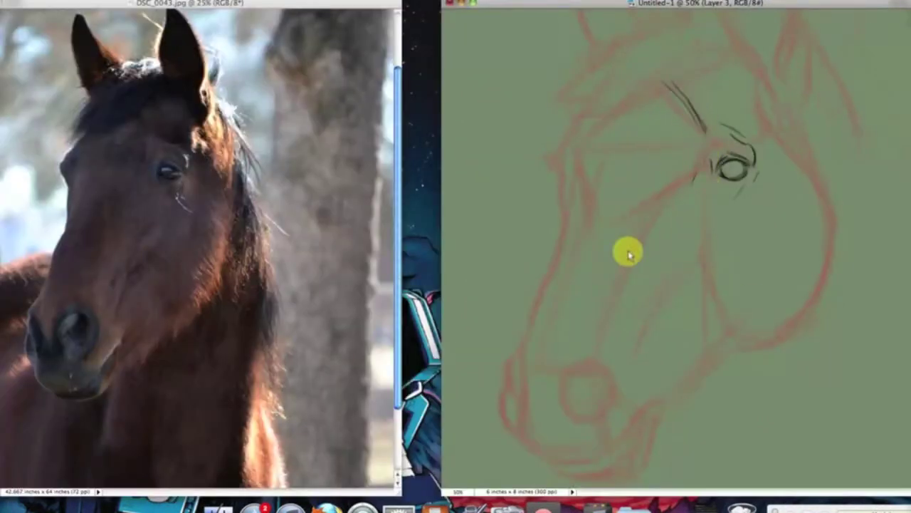
# Draw the nose contour, nose-bridge lines, muzzle outline and nostril in black over the red sketch.
pyautogui.moveTo(662, 193); pyautogui.dragTo(560, 358)
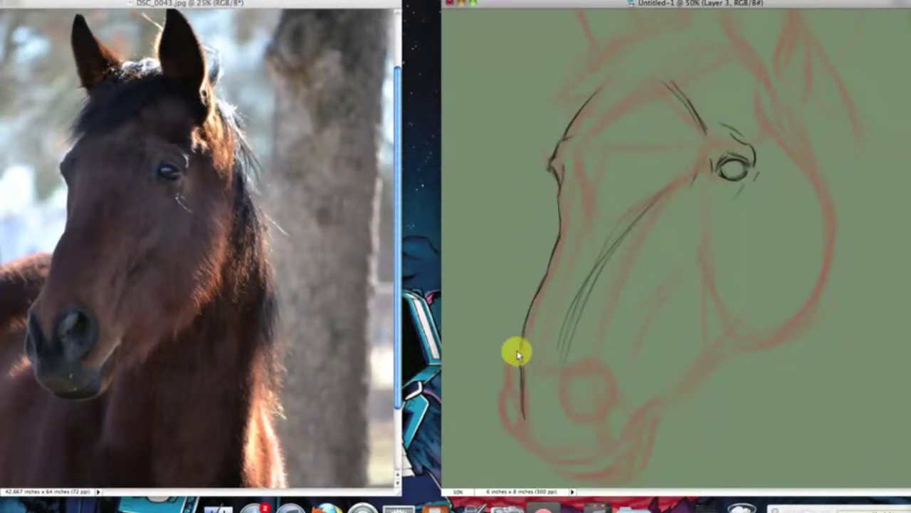
pyautogui.press('super+equal')
pyautogui.moveTo(447, 339)
pyautogui.mouseDown()
pyautogui.moveTo(432, 287)
pyautogui.moveTo(449, 347)
pyautogui.moveTo(479, 392)
pyautogui.moveTo(560, 397)
pyautogui.mouseUp()
pyautogui.moveTo(466, 348)
pyautogui.mouseDown()
pyautogui.moveTo(513, 350)
pyautogui.moveTo(552, 383)
pyautogui.mouseUp()
pyautogui.moveTo(558, 396)
pyautogui.mouseDown()
pyautogui.moveTo(580, 383)
pyautogui.moveTo(623, 322)
pyautogui.mouseUp()
pyautogui.moveTo(517, 312)
pyautogui.mouseDown()
pyautogui.moveTo(500, 272)
pyautogui.moveTo(560, 236)
pyautogui.mouseUp()
pyautogui.moveTo(526, 319); pyautogui.dragTo(579, 270)
pyautogui.moveTo(518, 261)
pyautogui.mouseDown()
pyautogui.moveTo(569, 272)
pyautogui.moveTo(540, 254)
pyautogui.mouseUp()
# Adjust the black muzzle lines with Free Transform and draw the mouth, chin and start of the jaw line.
pyautogui.press('super+minus')
pyautogui.press('super+minus')
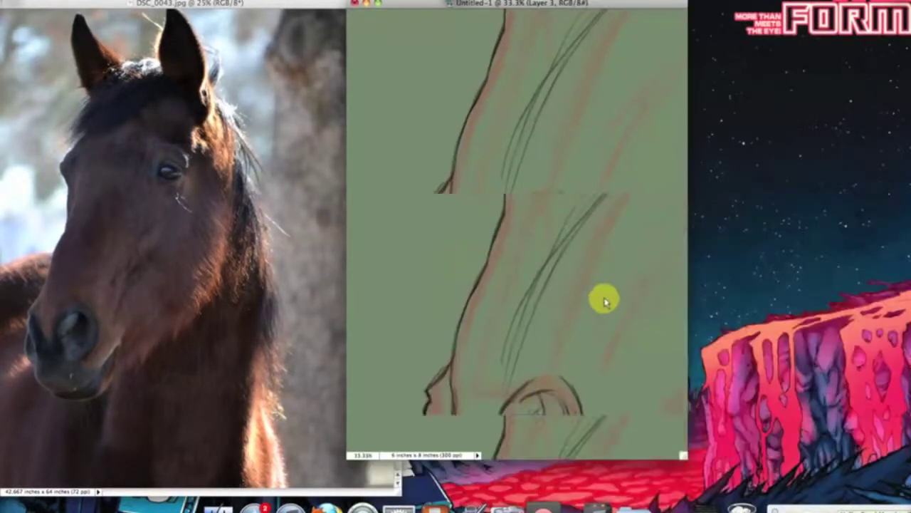
pyautogui.press('super+plus')
pyautogui.press('super+plus')
pyautogui.press('super+t')
pyautogui.moveTo(537, 304); pyautogui.dragTo(536, 351)
pyautogui.moveTo(607, 413); pyautogui.dragTo(600, 406)
pyautogui.press('Return')
pyautogui.scroll(-3, 484, 397)
pyautogui.moveTo(480, 390)
pyautogui.mouseDown()
pyautogui.moveTo(575, 359)
pyautogui.moveTo(573, 372)
pyautogui.moveTo(580, 360)
pyautogui.moveTo(610, 351)
pyautogui.moveTo(636, 294)
pyautogui.mouseUp()
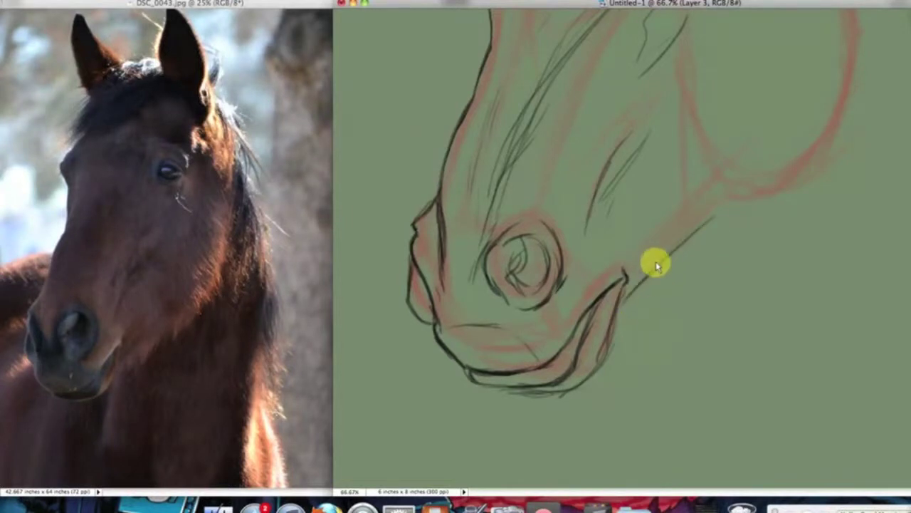
# Select the muzzle line work, make it smaller with Free Transform, and deselect it.
pyautogui.press('super+minus')
pyautogui.press('super+minus')
pyautogui.press('super+minus')
pyautogui.press('super+plus')
pyautogui.press('super+t')
pyautogui.moveTo(361, 330)
pyautogui.mouseDown()
pyautogui.moveTo(510, 295)
pyautogui.moveTo(499, 305)
pyautogui.mouseUp()
pyautogui.moveTo(457, 335); pyautogui.dragTo(461, 324)
pyautogui.moveTo(502, 361); pyautogui.dragTo(493, 362)
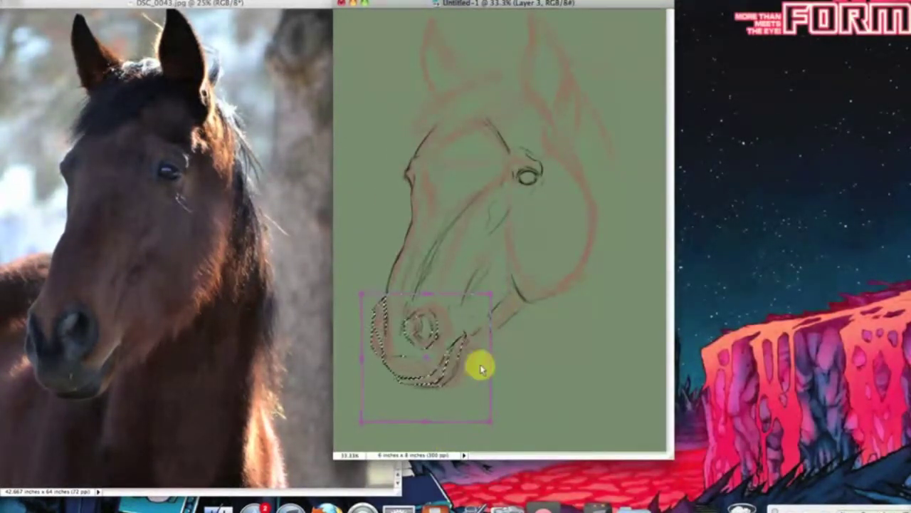
pyautogui.press('super+plus')
pyautogui.press('super+plus')
pyautogui.press('Return')
pyautogui.press('super+d')
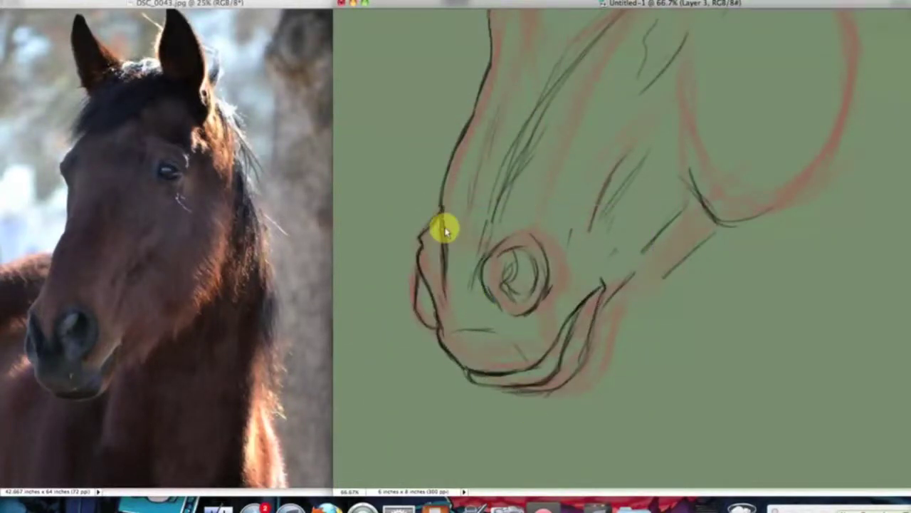
# Reconnect the muzzle to the nose contour, refine the lower lip, and draw the jaw and rounded cheek outline.
pyautogui.moveTo(441, 181); pyautogui.dragTo(421, 236)
pyautogui.moveTo(581, 343); pyautogui.dragTo(550, 392)
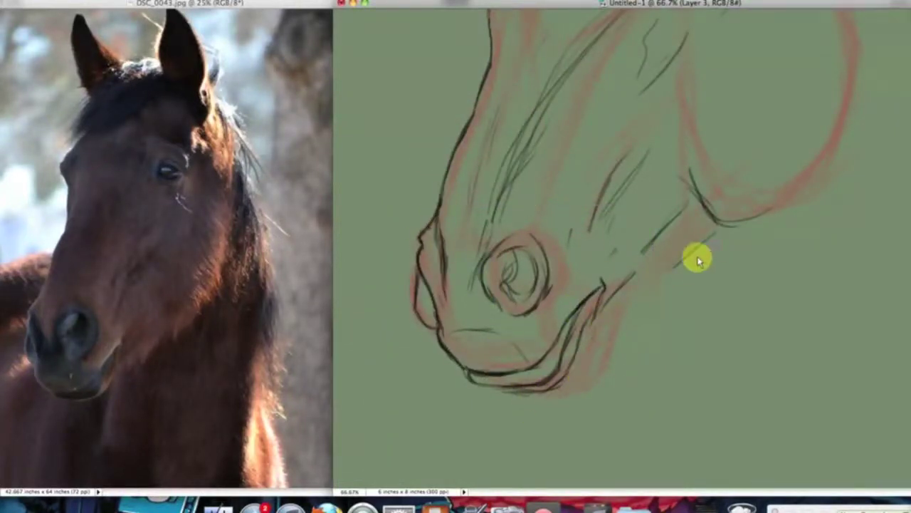
pyautogui.press('super+minus')
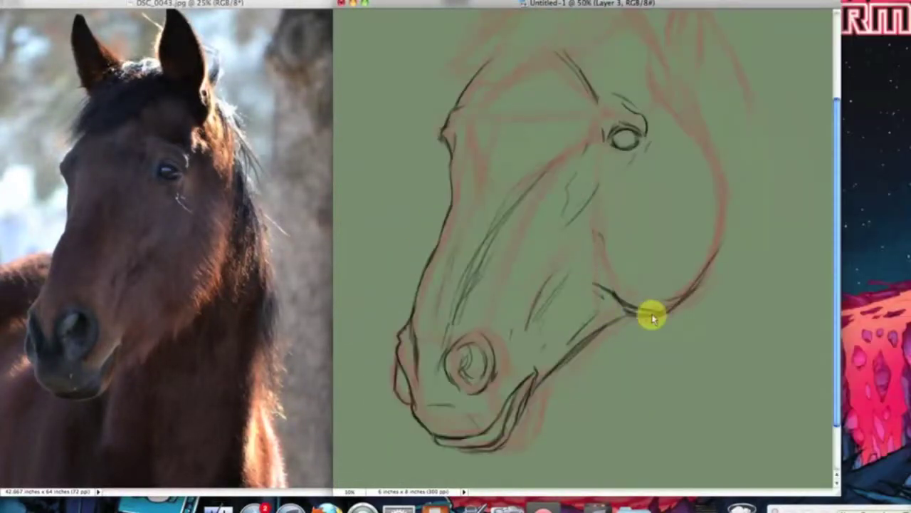
pyautogui.scroll(2, 714, 272)
pyautogui.moveTo(721, 335); pyautogui.dragTo(702, 207)
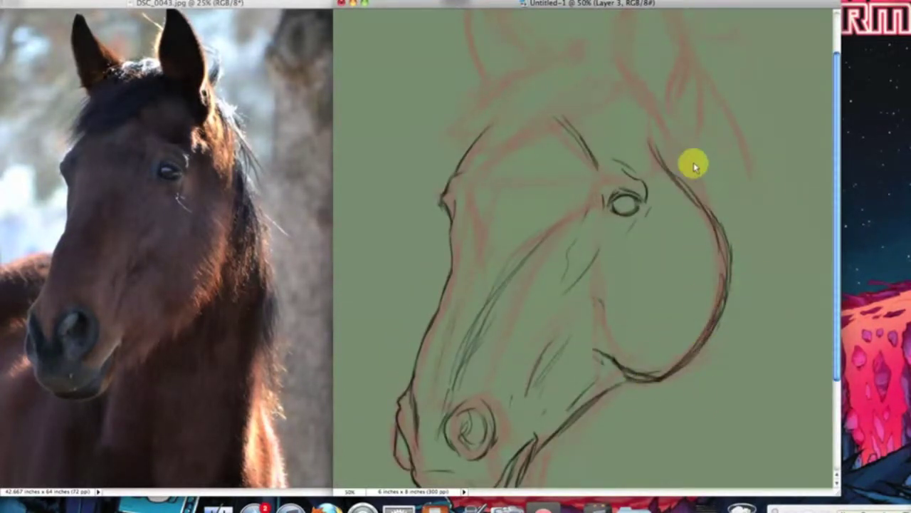
pyautogui.scroll(2, 626, 229)
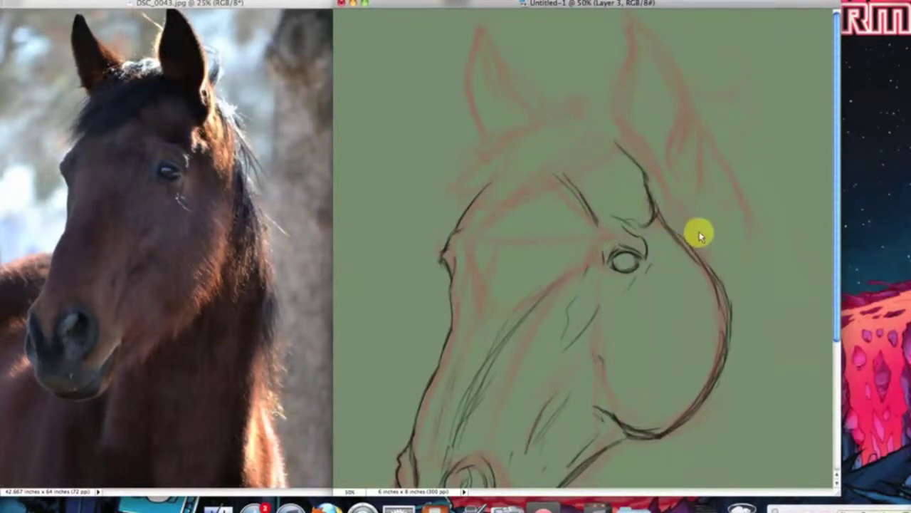
# Refine the forehead contour and add cheekbone and hatched shading lines along the nose and cheek.
pyautogui.moveTo(476, 195); pyautogui.dragTo(504, 152)
pyautogui.press('super+minus')
pyautogui.press('super+minus')
pyautogui.press('super+plus')
pyautogui.press('super+plus')
pyautogui.scroll(1, 490, 385)
pyautogui.moveTo(489, 384)
pyautogui.mouseDown()
pyautogui.moveTo(474, 281)
pyautogui.moveTo(462, 279)
pyautogui.moveTo(433, 326)
pyautogui.mouseUp()
pyautogui.moveTo(476, 294); pyautogui.dragTo(458, 332)
pyautogui.moveTo(534, 216); pyautogui.dragTo(487, 281)
pyautogui.moveTo(559, 228)
pyautogui.mouseDown()
pyautogui.moveTo(462, 342)
pyautogui.moveTo(457, 365)
pyautogui.mouseUp()
# Draw the neck contour, mane strokes and loose shading lines on the chest below the muzzle.
pyautogui.press('super+minus')
pyautogui.press('super+minus')
pyautogui.moveTo(531, 100)
pyautogui.mouseDown()
pyautogui.moveTo(546, 294)
pyautogui.moveTo(560, 322)
pyautogui.mouseUp()
pyautogui.moveTo(523, 215); pyautogui.dragTo(519, 265)
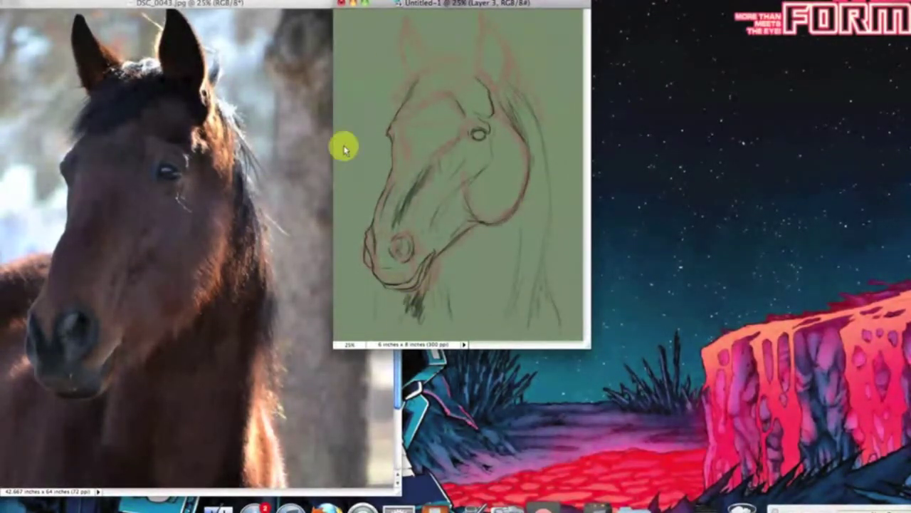
pyautogui.click(330, 217)
pyautogui.click(404, 175)
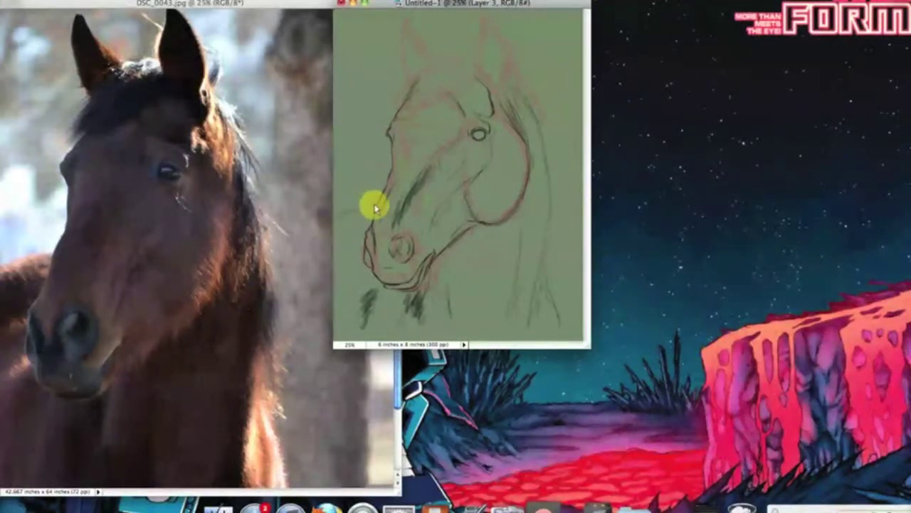
# Outline the far ear in black and draw the forelock's upper and lower edges.
pyautogui.press('super+plus')
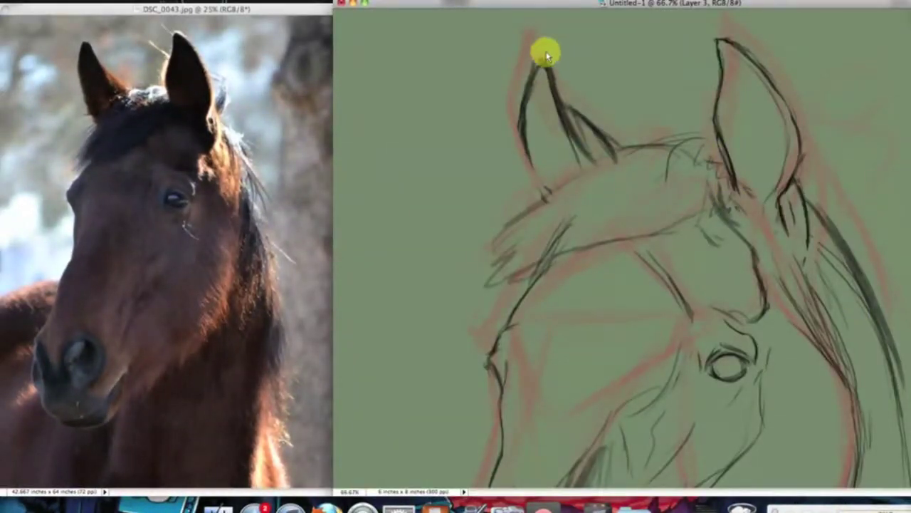
pyautogui.moveTo(534, 76); pyautogui.dragTo(548, 191)
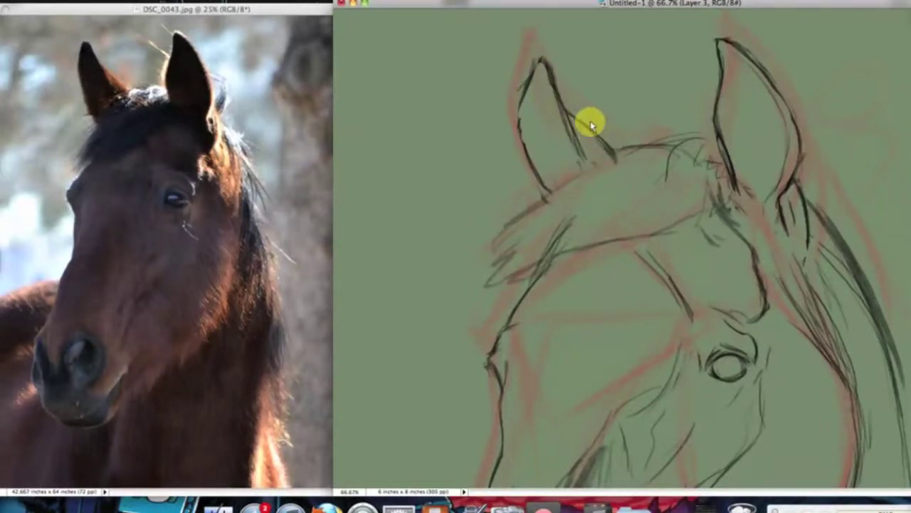
pyautogui.moveTo(646, 149); pyautogui.dragTo(509, 243)
pyautogui.moveTo(489, 285); pyautogui.dragTo(641, 235)
pyautogui.moveTo(618, 151); pyautogui.dragTo(716, 147)
pyautogui.press('super+minus')
pyautogui.scroll(-3, 672, 204)
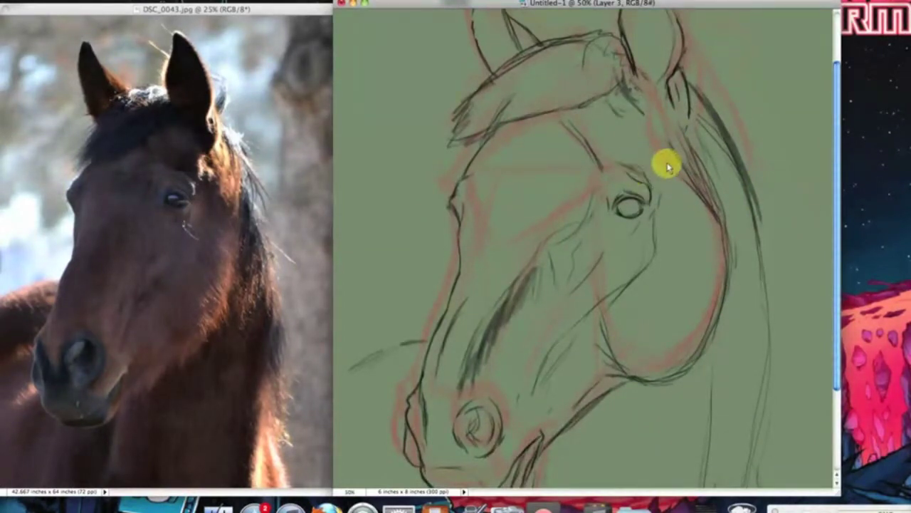
pyautogui.scroll(-4, 673, 237)
pyautogui.scroll(1, 641, 178)
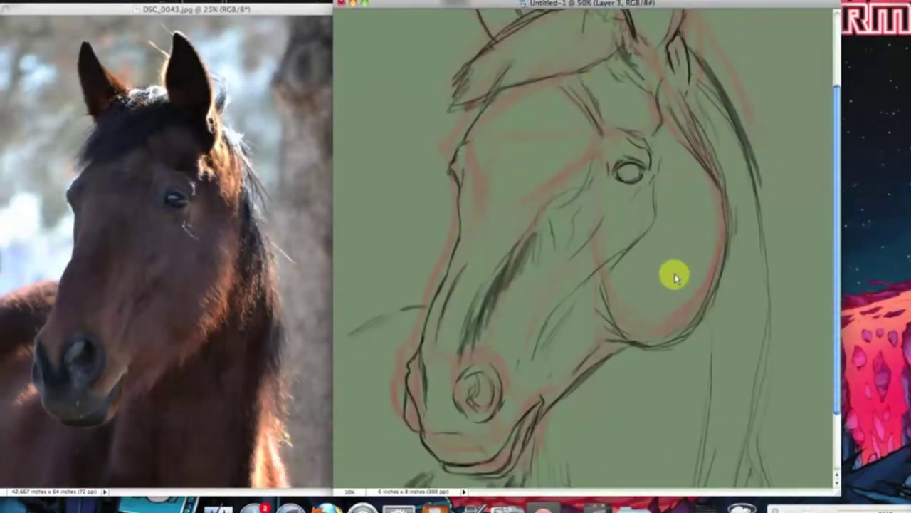
pyautogui.press('super+minus')
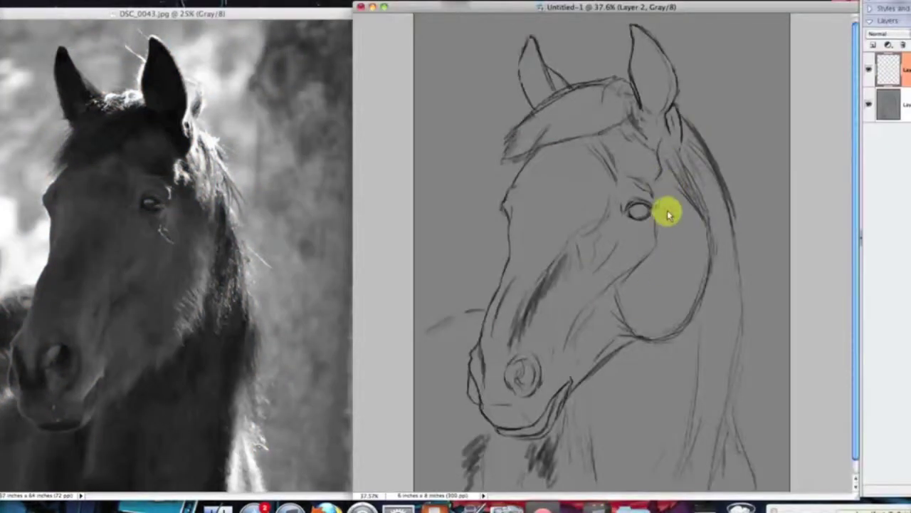
# Block in gray shadows on the face and paint the eye's dark lids and eyeball from the enlarged reference.
pyautogui.moveTo(669, 214)
pyautogui.mouseDown()
pyautogui.moveTo(661, 224)
pyautogui.moveTo(674, 206)
pyautogui.moveTo(610, 297)
pyautogui.moveTo(655, 313)
pyautogui.moveTo(651, 256)
pyautogui.moveTo(614, 268)
pyautogui.moveTo(590, 244)
pyautogui.moveTo(485, 383)
pyautogui.moveTo(546, 396)
pyautogui.moveTo(603, 309)
pyautogui.moveTo(670, 131)
pyautogui.mouseUp()
pyautogui.moveTo(588, 163); pyautogui.dragTo(704, 274)
pyautogui.moveTo(100, 146); pyautogui.dragTo(210, 261)
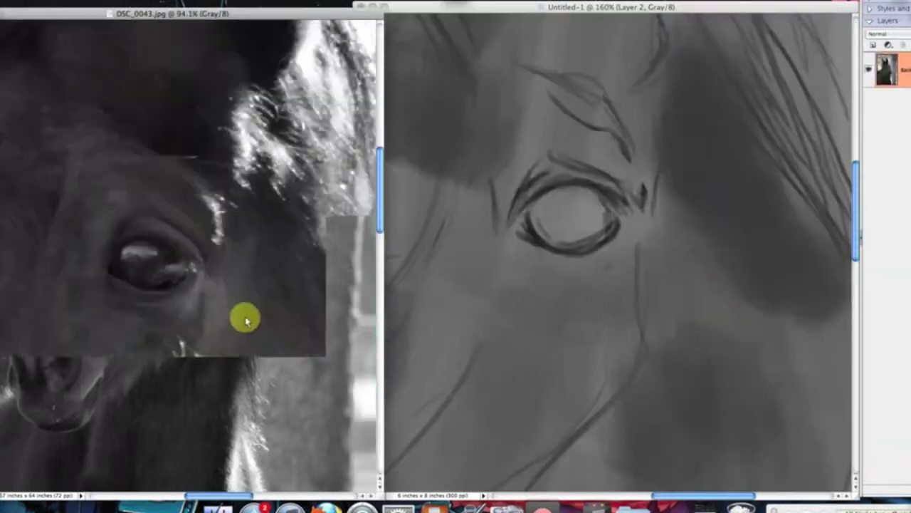
pyautogui.click(576, 261)
pyautogui.moveTo(528, 175); pyautogui.dragTo(543, 145)
pyautogui.press('super+z')
pyautogui.moveTo(534, 241)
pyautogui.mouseDown()
pyautogui.moveTo(590, 244)
pyautogui.moveTo(546, 229)
pyautogui.moveTo(543, 155)
pyautogui.moveTo(590, 193)
pyautogui.moveTo(546, 234)
pyautogui.moveTo(615, 264)
pyautogui.moveTo(619, 230)
pyautogui.moveTo(586, 240)
pyautogui.moveTo(535, 167)
pyautogui.moveTo(522, 188)
pyautogui.moveTo(539, 155)
pyautogui.moveTo(551, 191)
pyautogui.moveTo(546, 166)
pyautogui.moveTo(603, 171)
pyautogui.mouseUp()
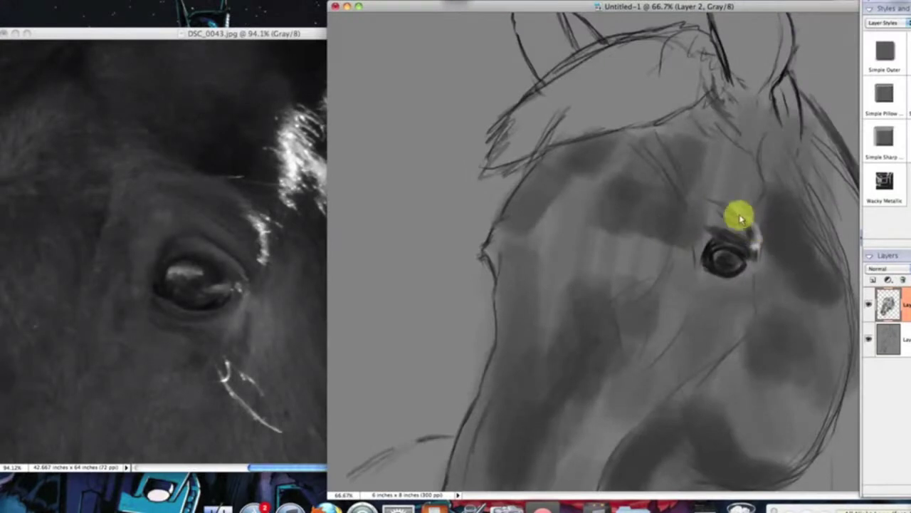
# Paint the brow highlights, the dark hollow above the eye and the shadow below the near ear.
pyautogui.moveTo(741, 219)
pyautogui.mouseDown()
pyautogui.moveTo(712, 188)
pyautogui.moveTo(722, 193)
pyautogui.mouseUp()
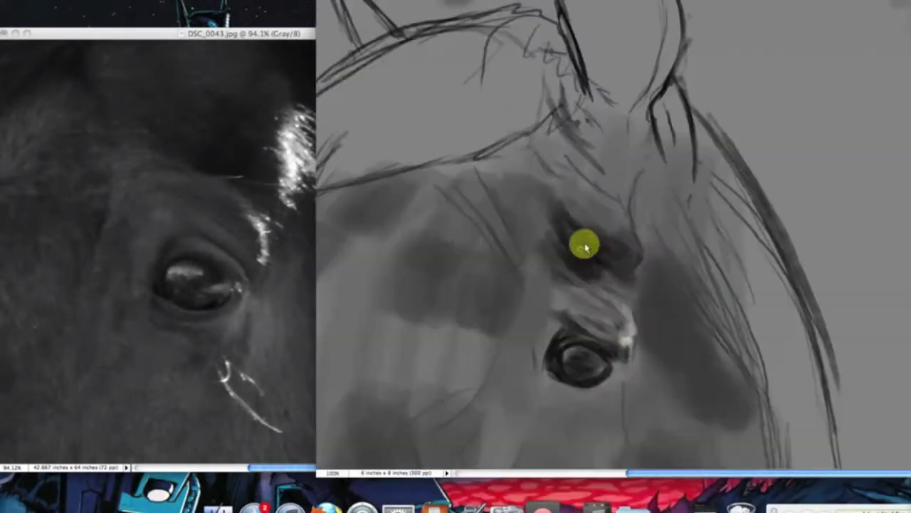
pyautogui.moveTo(584, 245)
pyautogui.mouseDown()
pyautogui.moveTo(630, 284)
pyautogui.moveTo(620, 281)
pyautogui.mouseUp()
pyautogui.rightClick(641, 99)
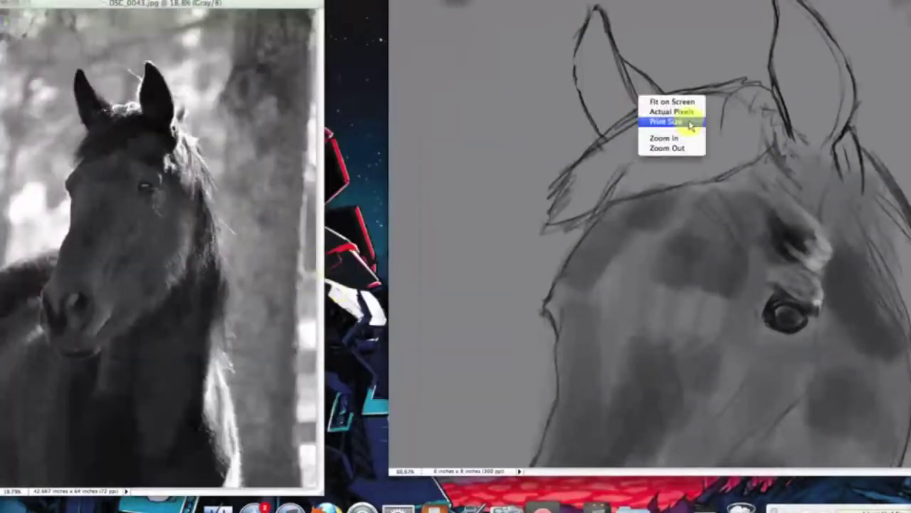
pyautogui.click(689, 125)
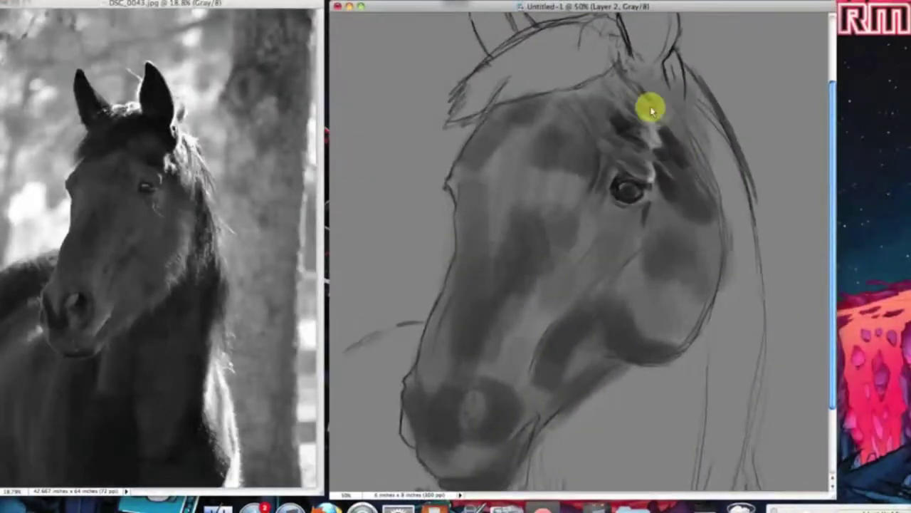
pyautogui.moveTo(651, 109)
pyautogui.mouseDown()
pyautogui.moveTo(688, 224)
pyautogui.moveTo(718, 195)
pyautogui.moveTo(686, 147)
pyautogui.moveTo(654, 31)
pyautogui.mouseUp()
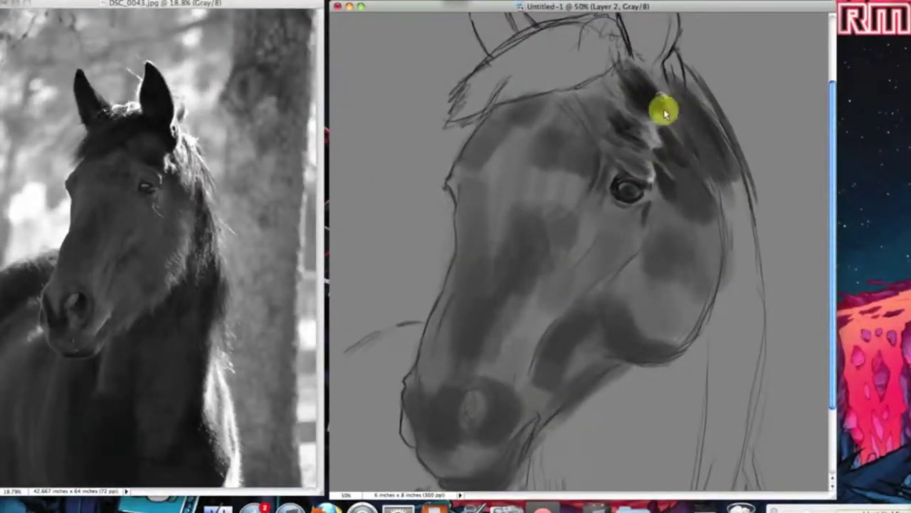
# Shade the forehead, the area in front of the eye and the dark band along the nose bridge.
pyautogui.moveTo(602, 235)
pyautogui.mouseDown()
pyautogui.moveTo(590, 157)
pyautogui.moveTo(574, 239)
pyautogui.mouseUp()
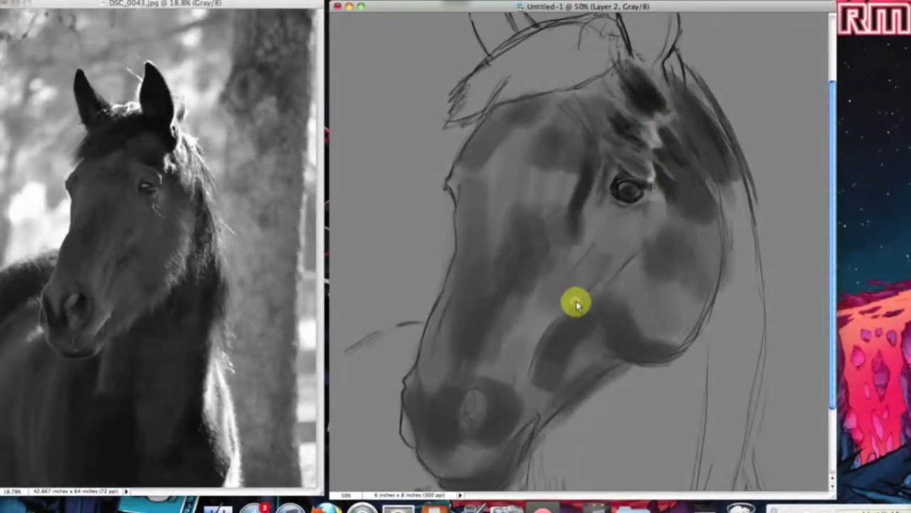
pyautogui.moveTo(570, 146); pyautogui.dragTo(572, 238)
pyautogui.moveTo(556, 175); pyautogui.dragTo(571, 232)
pyautogui.moveTo(584, 153)
pyautogui.mouseDown()
pyautogui.moveTo(566, 203)
pyautogui.moveTo(571, 119)
pyautogui.moveTo(492, 118)
pyautogui.moveTo(459, 178)
pyautogui.moveTo(460, 169)
pyautogui.moveTo(565, 146)
pyautogui.moveTo(537, 177)
pyautogui.moveTo(486, 167)
pyautogui.moveTo(547, 106)
pyautogui.moveTo(463, 317)
pyautogui.mouseUp()
pyautogui.scroll(-3, 683, 277)
pyautogui.moveTo(671, 145)
pyautogui.mouseDown()
pyautogui.moveTo(633, 203)
pyautogui.moveTo(596, 149)
pyautogui.moveTo(571, 236)
pyautogui.moveTo(570, 128)
pyautogui.moveTo(488, 335)
pyautogui.moveTo(545, 259)
pyautogui.mouseUp()
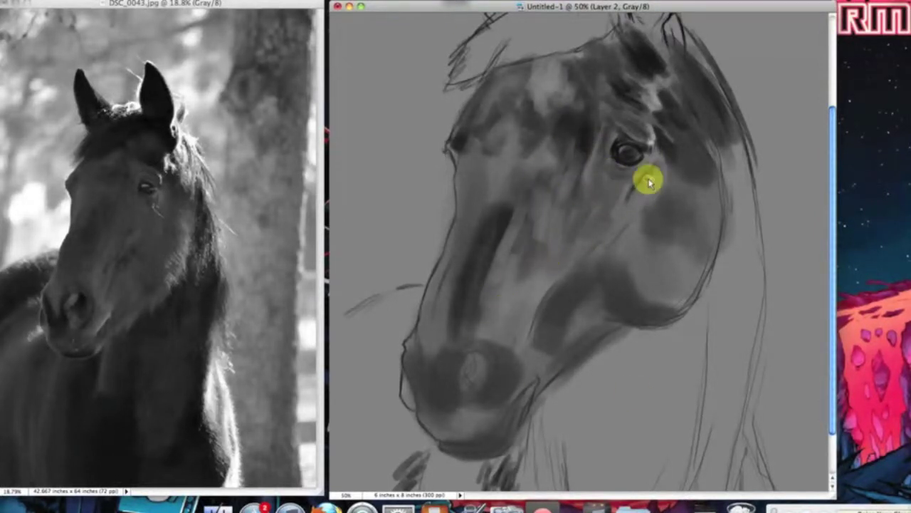
# Paint light and dark gray values below the eye, across the cheek and on the upper neck.
pyautogui.moveTo(662, 161)
pyautogui.mouseDown()
pyautogui.moveTo(679, 212)
pyautogui.moveTo(677, 183)
pyautogui.moveTo(628, 250)
pyautogui.moveTo(639, 229)
pyautogui.mouseUp()
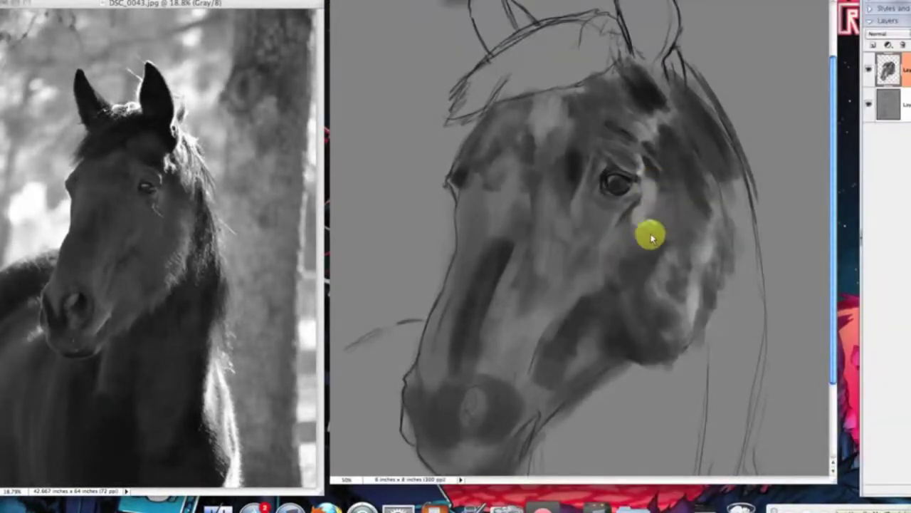
pyautogui.moveTo(652, 237)
pyautogui.mouseDown()
pyautogui.moveTo(665, 179)
pyautogui.moveTo(629, 254)
pyautogui.moveTo(649, 173)
pyautogui.moveTo(633, 122)
pyautogui.moveTo(671, 148)
pyautogui.moveTo(649, 249)
pyautogui.moveTo(691, 123)
pyautogui.moveTo(716, 152)
pyautogui.moveTo(661, 138)
pyautogui.moveTo(698, 185)
pyautogui.moveTo(740, 206)
pyautogui.mouseUp()
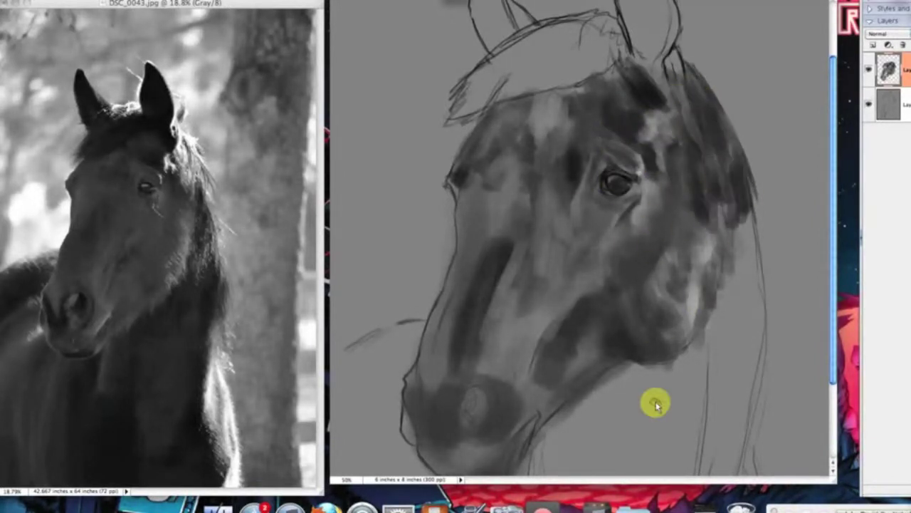
pyautogui.moveTo(677, 73)
pyautogui.mouseDown()
pyautogui.moveTo(717, 124)
pyautogui.moveTo(734, 187)
pyautogui.mouseUp()
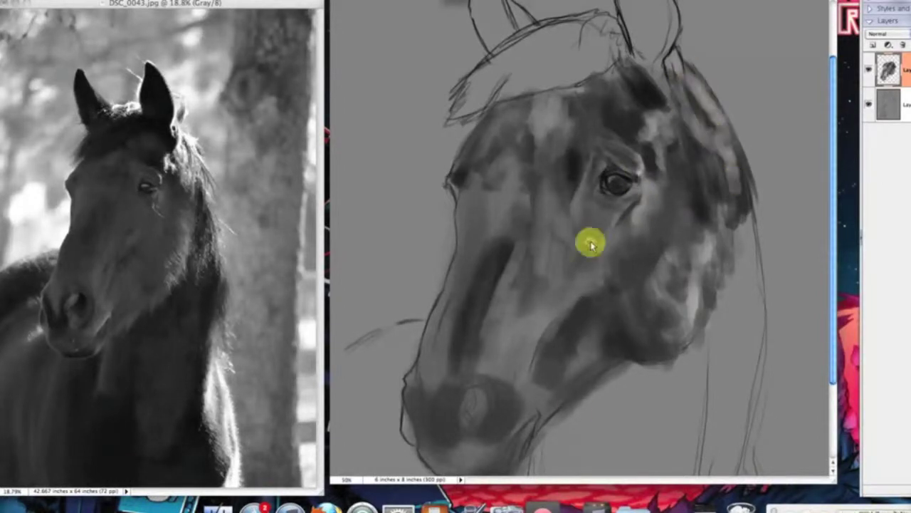
# Darken the cheek and the length of the nose bridge, extending the shadow down onto the muzzle.
pyautogui.moveTo(636, 222)
pyautogui.mouseDown()
pyautogui.moveTo(559, 260)
pyautogui.moveTo(579, 254)
pyautogui.moveTo(536, 380)
pyautogui.moveTo(591, 271)
pyautogui.moveTo(531, 247)
pyautogui.moveTo(494, 336)
pyautogui.moveTo(530, 278)
pyautogui.mouseUp()
pyautogui.moveTo(534, 223)
pyautogui.mouseDown()
pyautogui.moveTo(448, 305)
pyautogui.moveTo(460, 275)
pyautogui.moveTo(460, 176)
pyautogui.moveTo(463, 283)
pyautogui.moveTo(472, 169)
pyautogui.moveTo(450, 285)
pyautogui.mouseUp()
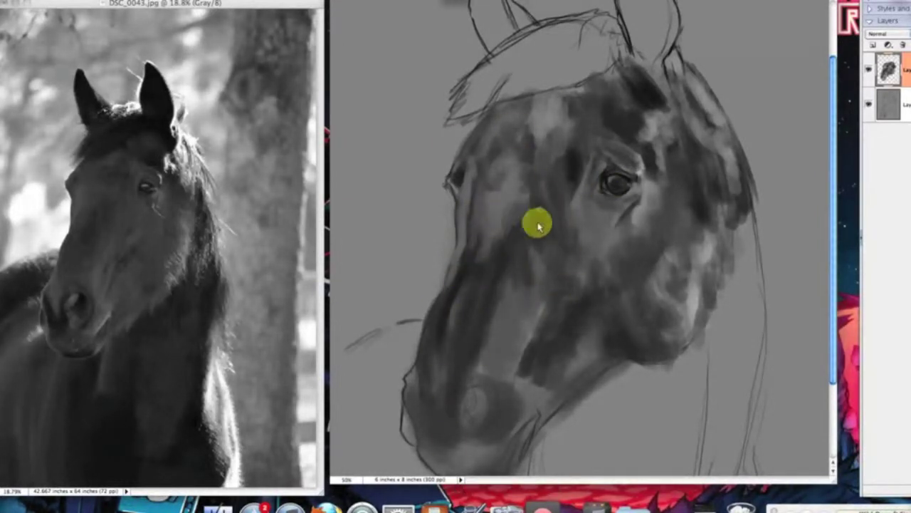
pyautogui.moveTo(444, 421); pyautogui.dragTo(474, 413)
pyautogui.moveTo(417, 403); pyautogui.dragTo(431, 441)
# Paint the dark nostril opening, the light mouth line and the shadows along the lips, chin and lower jaw.
pyautogui.scroll(-3, 528, 426)
pyautogui.moveTo(431, 373); pyautogui.dragTo(456, 408)
pyautogui.moveTo(526, 328)
pyautogui.mouseDown()
pyautogui.moveTo(589, 314)
pyautogui.moveTo(499, 397)
pyautogui.moveTo(499, 380)
pyautogui.mouseUp()
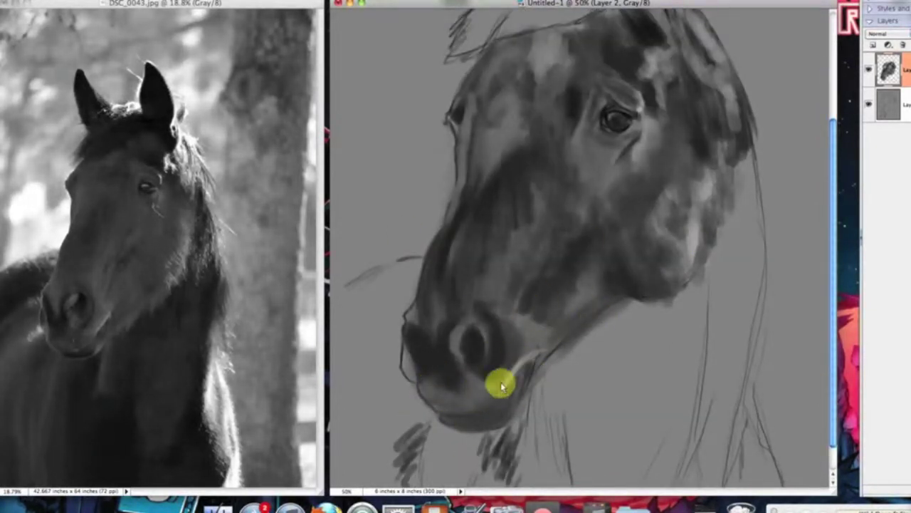
pyautogui.moveTo(488, 419)
pyautogui.mouseDown()
pyautogui.moveTo(546, 372)
pyautogui.moveTo(556, 323)
pyautogui.mouseUp()
pyautogui.press('super+equal')
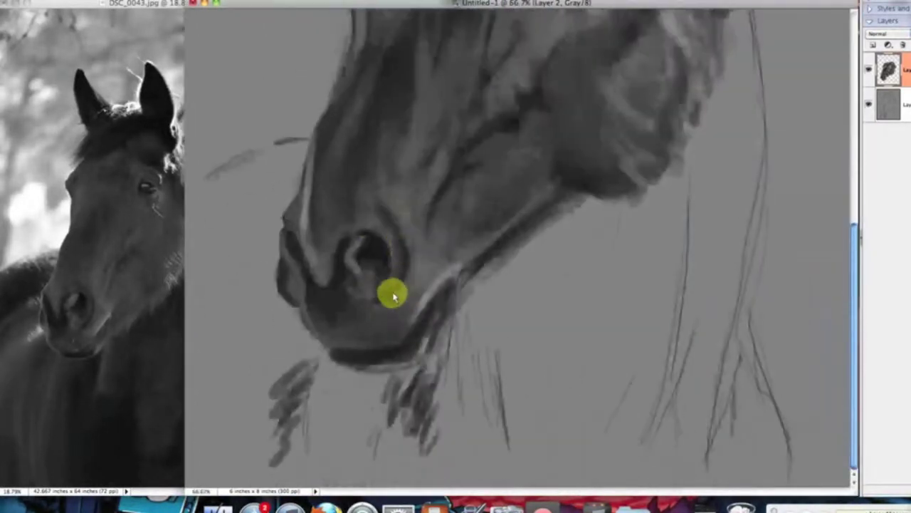
pyautogui.moveTo(307, 274)
pyautogui.mouseDown()
pyautogui.moveTo(319, 270)
pyautogui.moveTo(335, 292)
pyautogui.mouseUp()
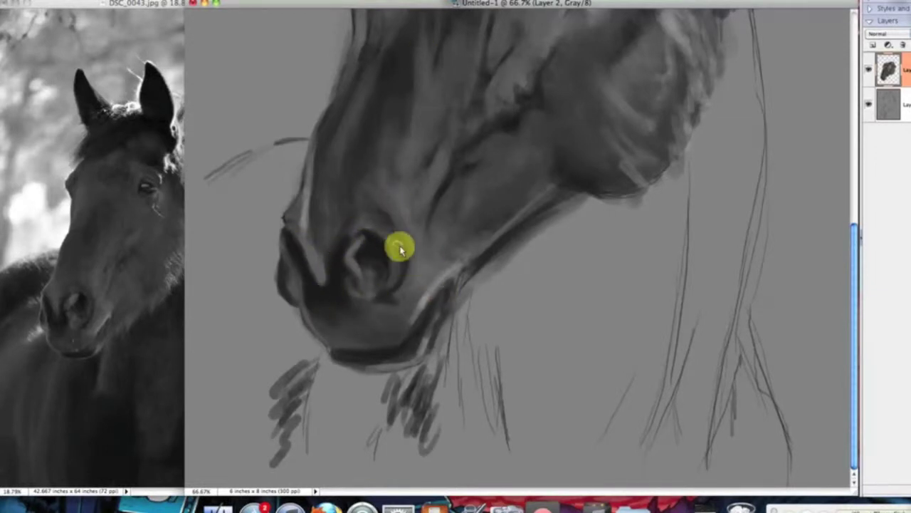
# Refine the near nostril with a dark inner opening and a softer, rounded gray rim.
pyautogui.press('super+minus')
pyautogui.press('super+minus')
pyautogui.press('super+equal')
pyautogui.press('super+equal')
pyautogui.press('super+equal')
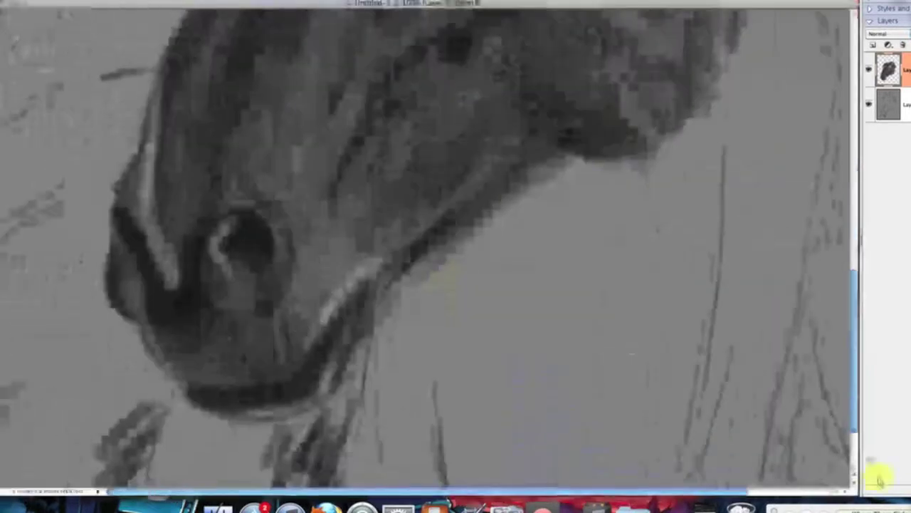
pyautogui.moveTo(856, 491); pyautogui.dragTo(522, 472)
pyautogui.moveTo(263, 3); pyautogui.dragTo(481, 10)
pyautogui.moveTo(529, 329)
pyautogui.mouseDown()
pyautogui.moveTo(536, 355)
pyautogui.moveTo(493, 314)
pyautogui.moveTo(509, 360)
pyautogui.moveTo(558, 335)
pyautogui.mouseUp()
pyautogui.moveTo(462, 263); pyautogui.dragTo(480, 298)
pyautogui.moveTo(494, 249); pyautogui.dragTo(486, 307)
# Lighten the area between nostril and mouth corner and edge the far nostril and muzzle contour with a thin light rim.
pyautogui.press('super+minus')
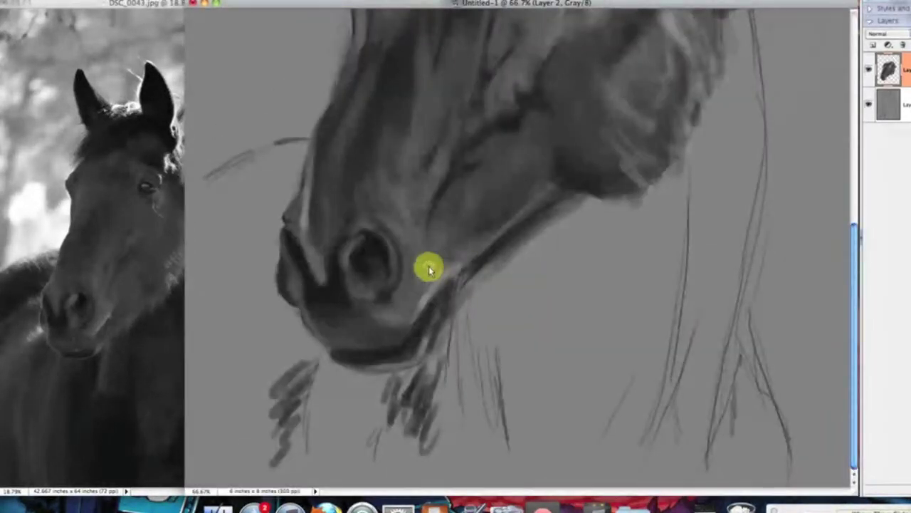
pyautogui.moveTo(388, 294); pyautogui.dragTo(371, 302)
pyautogui.moveTo(453, 271); pyautogui.dragTo(413, 319)
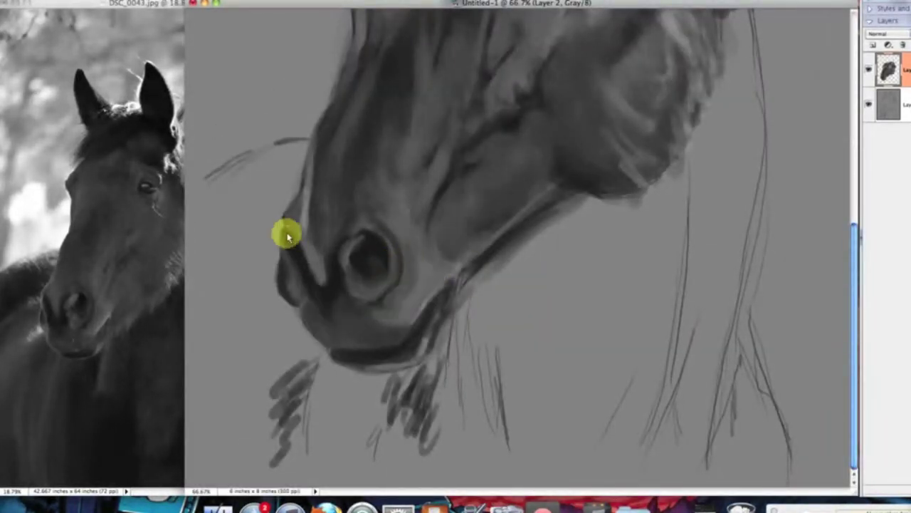
pyautogui.moveTo(288, 263); pyautogui.dragTo(306, 338)
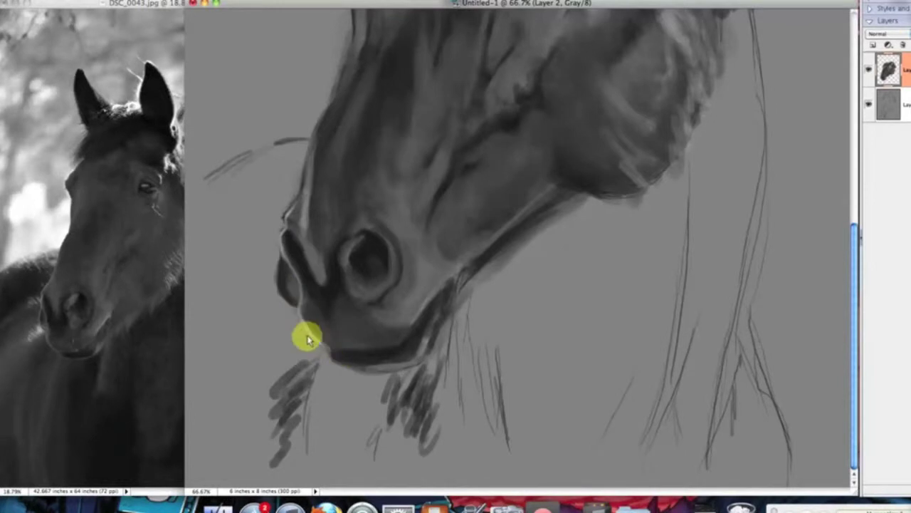
pyautogui.scroll(1, 328, 363)
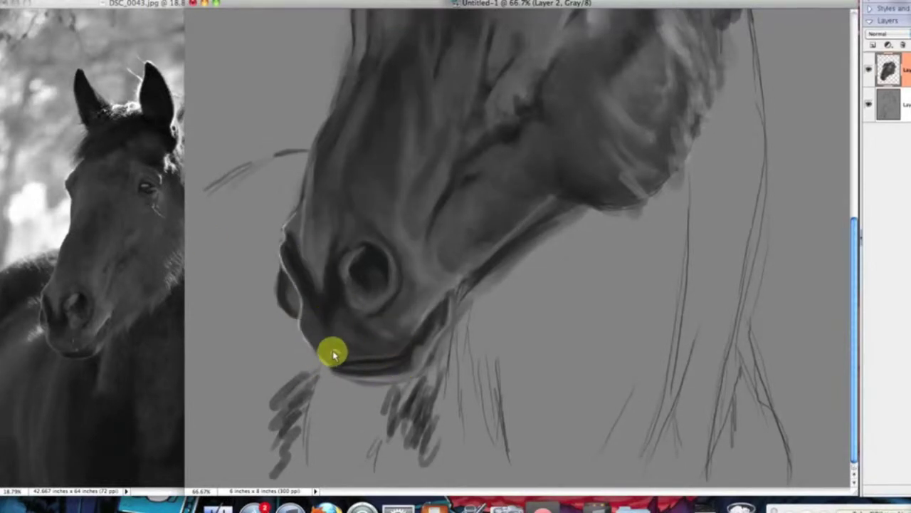
# Block in the dark shadow under the jaw and the dark mane running down the back of the neck.
pyautogui.press('super+minus')
pyautogui.moveTo(531, 327)
pyautogui.mouseDown()
pyautogui.moveTo(572, 325)
pyautogui.moveTo(581, 291)
pyautogui.moveTo(638, 272)
pyautogui.moveTo(562, 348)
pyautogui.moveTo(672, 302)
pyautogui.moveTo(690, 140)
pyautogui.moveTo(680, 189)
pyautogui.moveTo(686, 173)
pyautogui.moveTo(692, 271)
pyautogui.moveTo(678, 207)
pyautogui.moveTo(673, 317)
pyautogui.mouseUp()
pyautogui.press('super+minus')
pyautogui.moveTo(441, 4); pyautogui.dragTo(623, 1)
pyautogui.moveTo(716, 343)
pyautogui.mouseDown()
pyautogui.moveTo(694, 421)
pyautogui.moveTo(727, 413)
pyautogui.moveTo(718, 425)
pyautogui.mouseUp()
pyautogui.moveTo(736, 189); pyautogui.dragTo(739, 372)
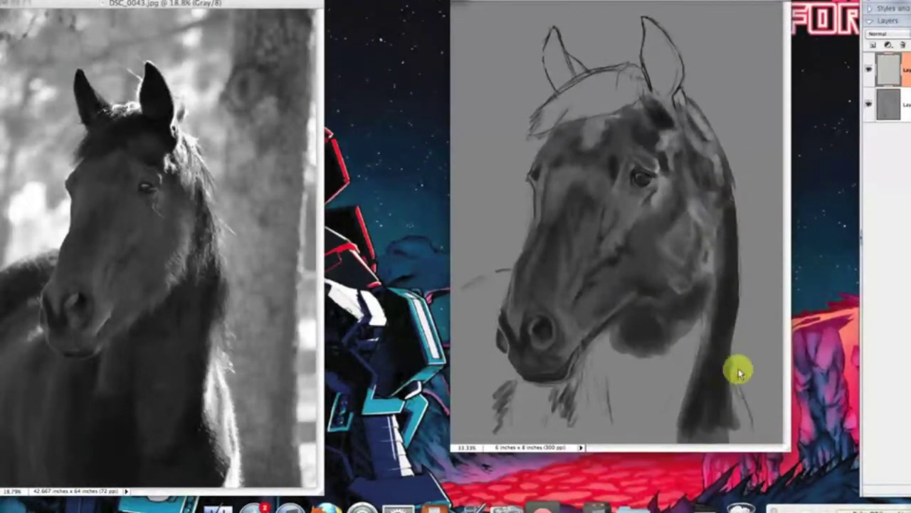
# Fill the neck, chest and shoulder with dark and mid-gray values and lay in the horse's back behind the muzzle.
pyautogui.moveTo(731, 428)
pyautogui.mouseDown()
pyautogui.moveTo(737, 435)
pyautogui.moveTo(631, 431)
pyautogui.moveTo(657, 360)
pyautogui.moveTo(672, 382)
pyautogui.moveTo(699, 325)
pyautogui.moveTo(677, 431)
pyautogui.moveTo(610, 362)
pyautogui.moveTo(610, 413)
pyautogui.moveTo(555, 392)
pyautogui.moveTo(575, 427)
pyautogui.moveTo(506, 383)
pyautogui.moveTo(531, 420)
pyautogui.mouseUp()
pyautogui.moveTo(476, 320)
pyautogui.mouseDown()
pyautogui.moveTo(501, 282)
pyautogui.moveTo(467, 409)
pyautogui.moveTo(493, 453)
pyautogui.moveTo(505, 365)
pyautogui.moveTo(583, 390)
pyautogui.moveTo(592, 403)
pyautogui.moveTo(555, 409)
pyautogui.moveTo(560, 402)
pyautogui.moveTo(550, 417)
pyautogui.moveTo(669, 407)
pyautogui.mouseUp()
pyautogui.moveTo(738, 356)
pyautogui.mouseDown()
pyautogui.moveTo(739, 234)
pyautogui.moveTo(720, 370)
pyautogui.moveTo(731, 444)
pyautogui.moveTo(749, 451)
pyautogui.mouseUp()
pyautogui.moveTo(492, 350); pyautogui.dragTo(486, 361)
pyautogui.moveTo(584, 364); pyautogui.dragTo(579, 413)
pyautogui.moveTo(468, 384); pyautogui.dragTo(465, 425)
pyautogui.moveTo(477, 297); pyautogui.dragTo(507, 274)
# Paint the mane, forelock and both ears in near-black values.
pyautogui.press('super+minus')
pyautogui.press('super+plus')
pyautogui.moveTo(626, 78)
pyautogui.mouseDown()
pyautogui.moveTo(596, 88)
pyautogui.moveTo(606, 104)
pyautogui.moveTo(580, 104)
pyautogui.moveTo(587, 124)
pyautogui.moveTo(644, 74)
pyautogui.moveTo(700, 97)
pyautogui.moveTo(726, 159)
pyautogui.moveTo(759, 396)
pyautogui.moveTo(740, 305)
pyautogui.moveTo(726, 362)
pyautogui.moveTo(733, 138)
pyautogui.moveTo(771, 387)
pyautogui.moveTo(740, 391)
pyautogui.moveTo(767, 321)
pyautogui.mouseUp()
pyautogui.moveTo(582, 114)
pyautogui.mouseDown()
pyautogui.moveTo(657, 57)
pyautogui.moveTo(661, 40)
pyautogui.moveTo(582, 88)
pyautogui.moveTo(556, 69)
pyautogui.moveTo(553, 35)
pyautogui.moveTo(563, 50)
pyautogui.mouseUp()
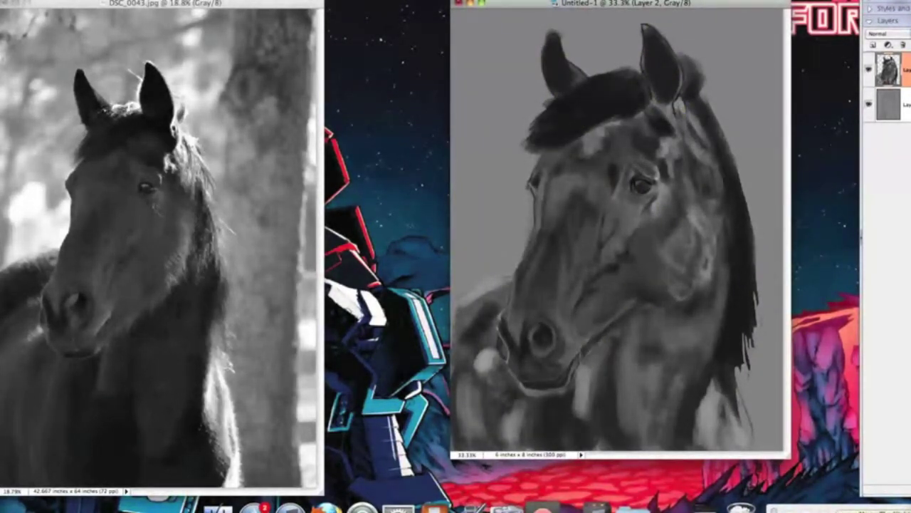
# Select the muzzle with the nostrils and mouth and make it slightly shorter with Free Transform.
pyautogui.moveTo(500, 313); pyautogui.dragTo(521, 385)
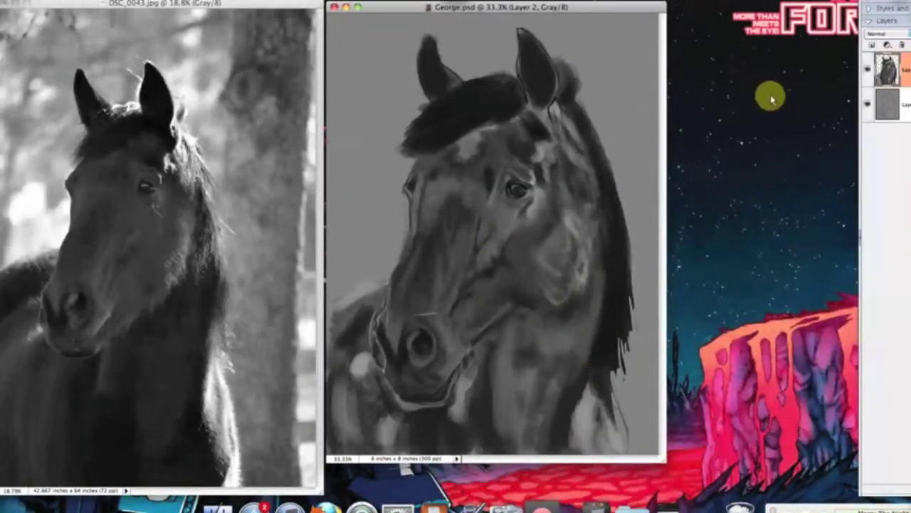
pyautogui.hotkey('ctrl', 't')
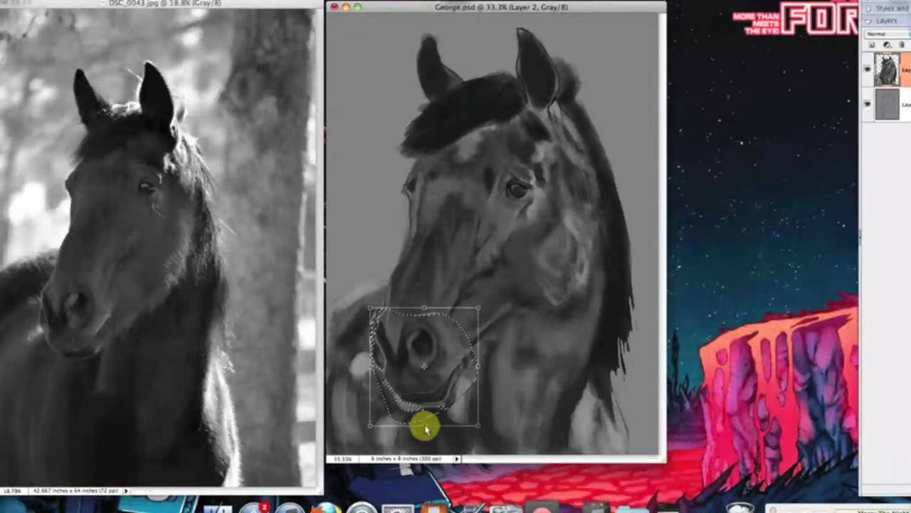
pyautogui.moveTo(478, 365); pyautogui.dragTo(480, 365)
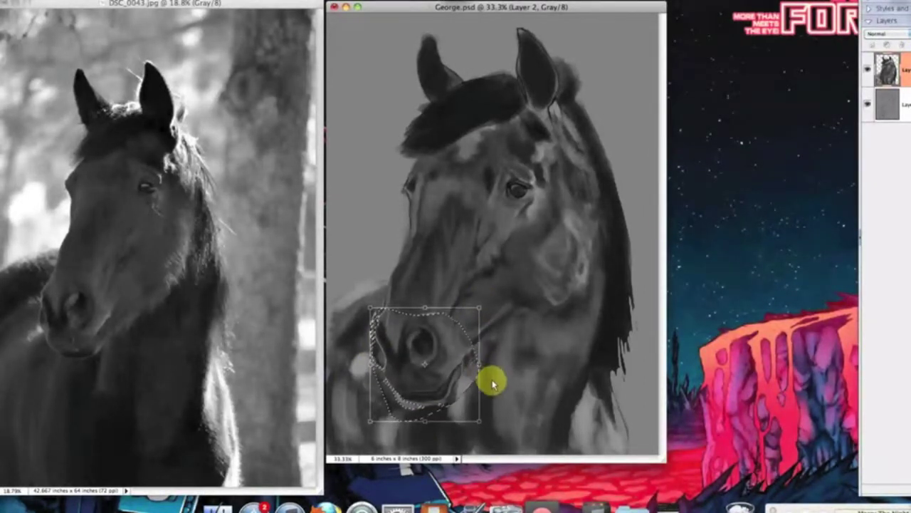
pyautogui.press('Return')
pyautogui.press('super+d')
# Add lighter gray inside the near nostril and paint over the stray light line above it, blending the lower nose.
pyautogui.scroll(6, 422, 364)
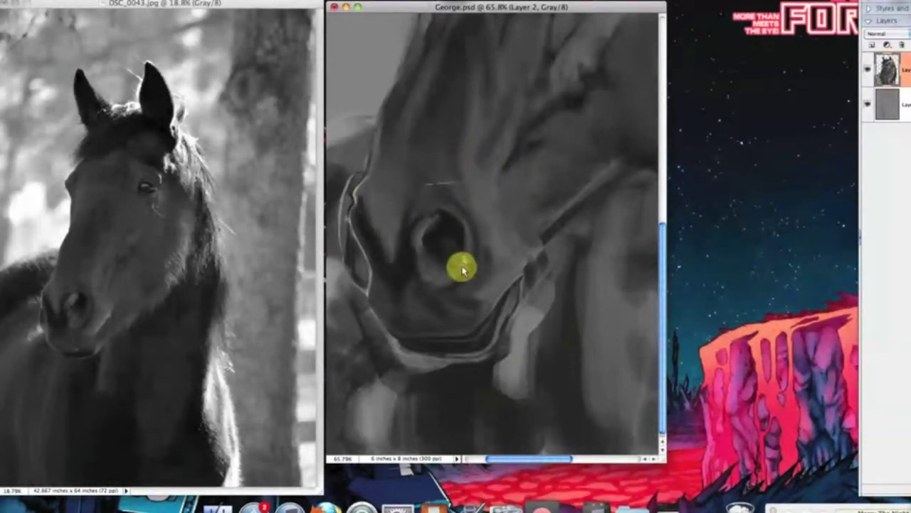
pyautogui.moveTo(421, 289)
pyautogui.mouseDown()
pyautogui.moveTo(447, 262)
pyautogui.moveTo(424, 242)
pyautogui.moveTo(447, 226)
pyautogui.moveTo(425, 251)
pyautogui.moveTo(452, 146)
pyautogui.moveTo(448, 262)
pyautogui.mouseUp()
pyautogui.moveTo(431, 174)
pyautogui.mouseDown()
pyautogui.moveTo(390, 207)
pyautogui.moveTo(430, 192)
pyautogui.mouseUp()
pyautogui.moveTo(432, 108); pyautogui.dragTo(457, 151)
pyautogui.moveTo(440, 84); pyautogui.dragTo(402, 171)
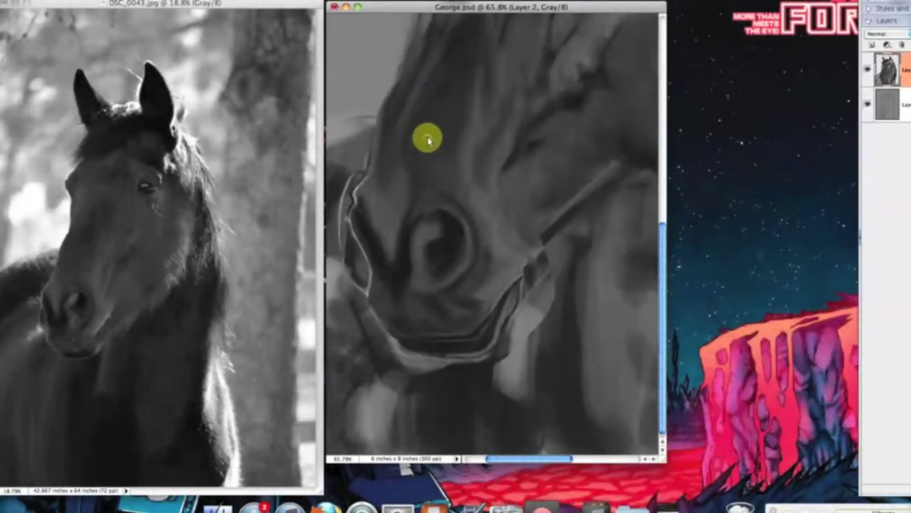
# Deepen and smooth the dark shading along the nose bridge and the lower jaw.
pyautogui.press('super+minus')
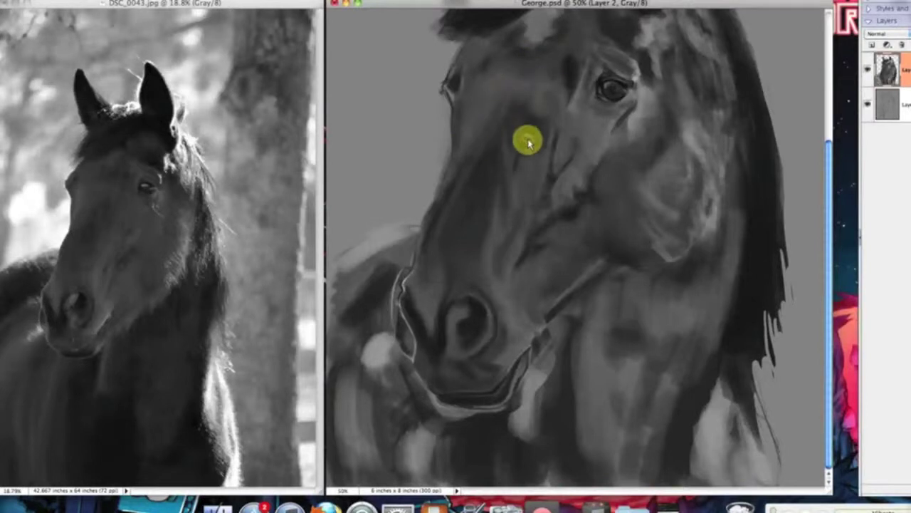
pyautogui.moveTo(526, 140); pyautogui.dragTo(518, 210)
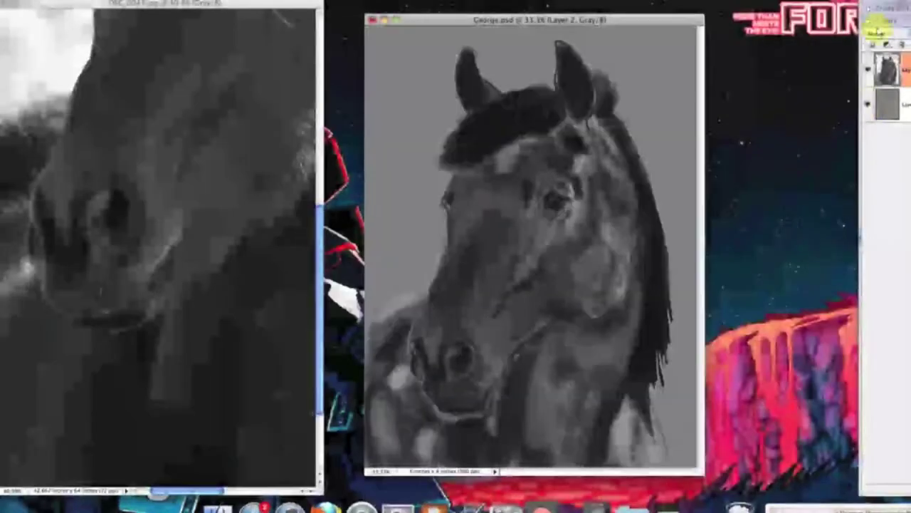
pyautogui.press('super+equal')
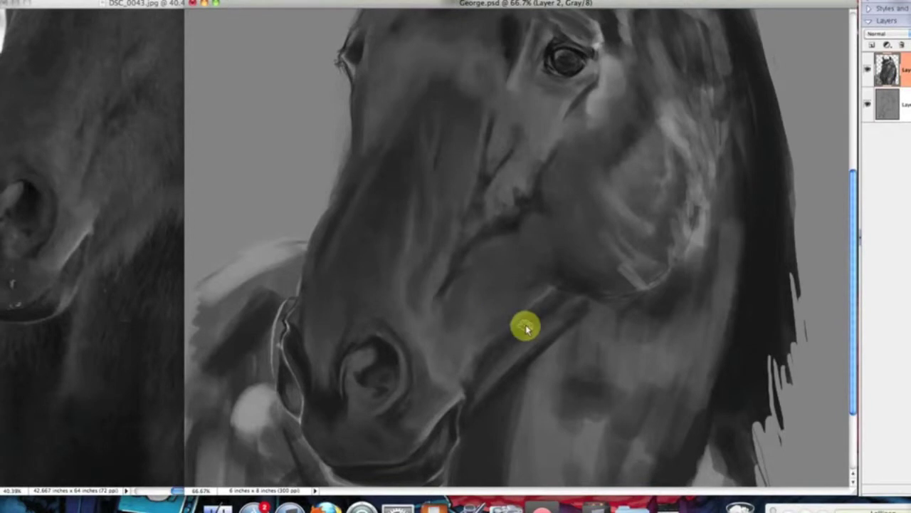
# Bring the reference's cheek into view and model the round cheek with soft lighter gray values.
pyautogui.moveTo(124, 288); pyautogui.dragTo(52, 348)
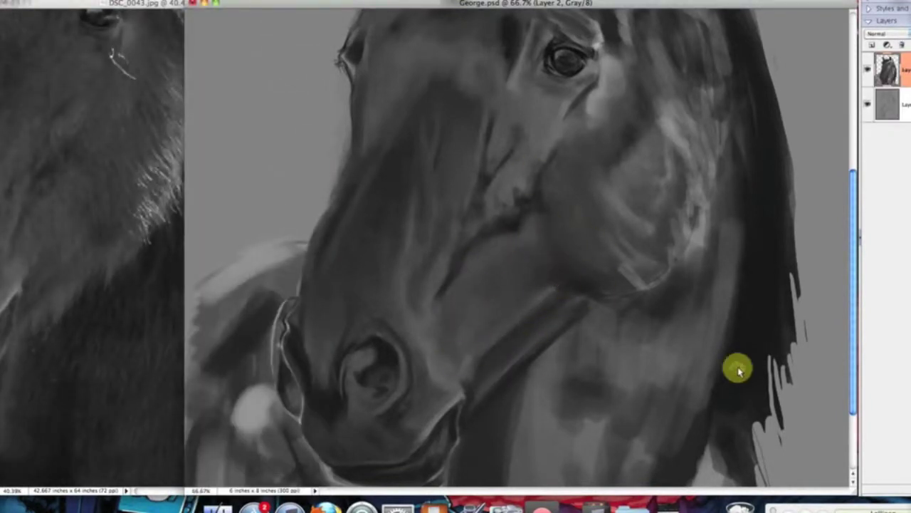
pyautogui.scroll(3, 586, 193)
pyautogui.moveTo(586, 193); pyautogui.dragTo(610, 164)
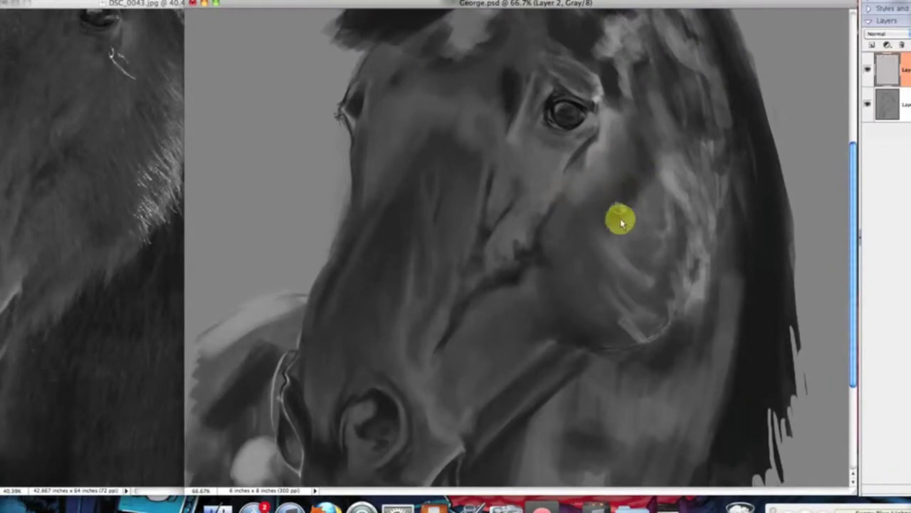
pyautogui.moveTo(633, 195); pyautogui.dragTo(633, 264)
pyautogui.press('super+minus')
pyautogui.press('super+plus')
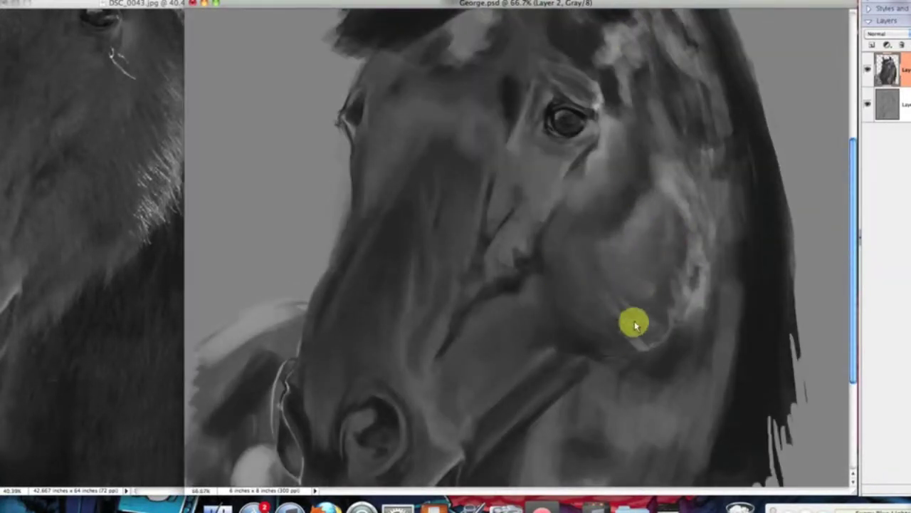
# Smooth the shading around the eye and cheek and darken the neck behind the jaw.
pyautogui.moveTo(649, 174); pyautogui.dragTo(646, 84)
pyautogui.moveTo(603, 160); pyautogui.dragTo(593, 204)
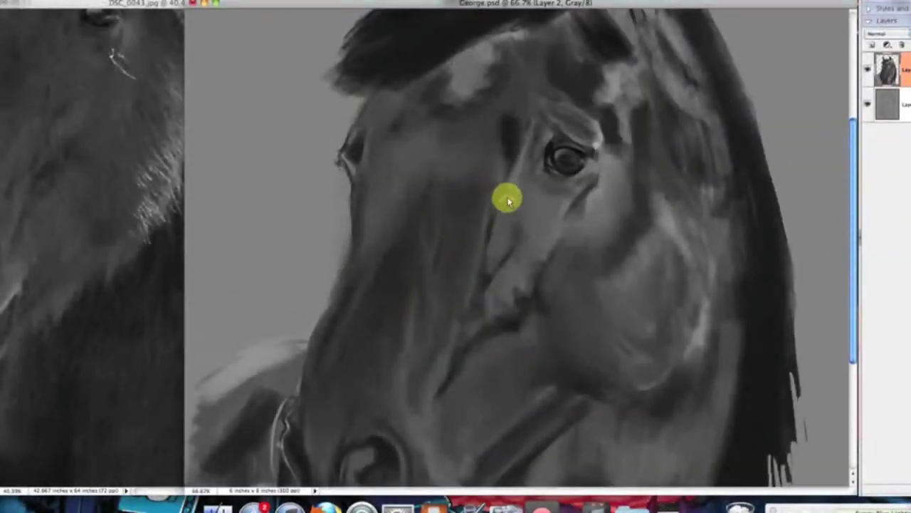
pyautogui.moveTo(525, 193)
pyautogui.mouseDown()
pyautogui.moveTo(519, 276)
pyautogui.moveTo(571, 224)
pyautogui.mouseUp()
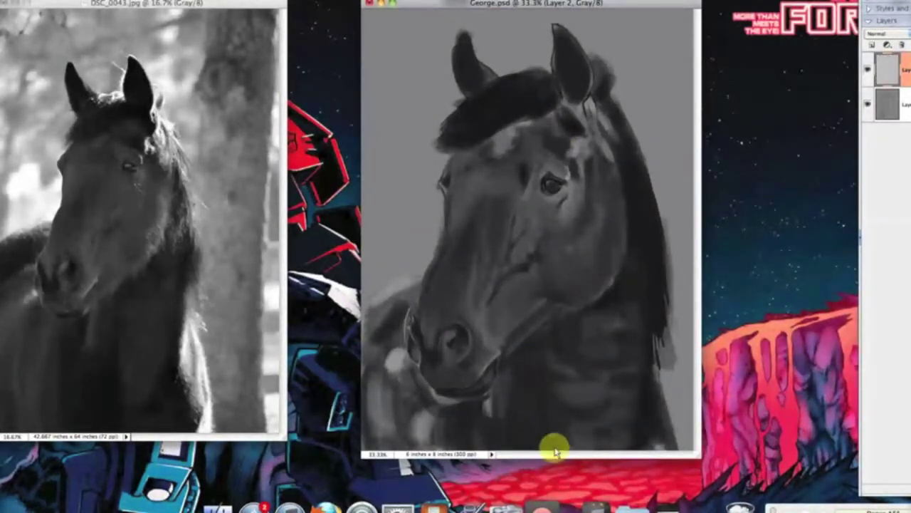
pyautogui.moveTo(630, 328)
pyautogui.mouseDown()
pyautogui.moveTo(574, 379)
pyautogui.moveTo(590, 337)
pyautogui.moveTo(576, 370)
pyautogui.moveTo(611, 395)
pyautogui.mouseUp()
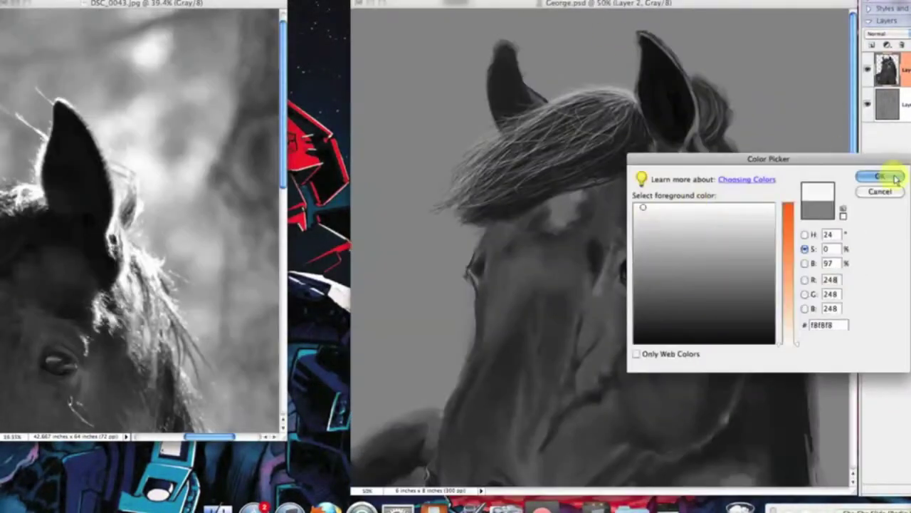
# Set the foreground color to #f8f8f8 and paint the near ear's bright rim and the stray hairs around it.
pyautogui.press('Return')
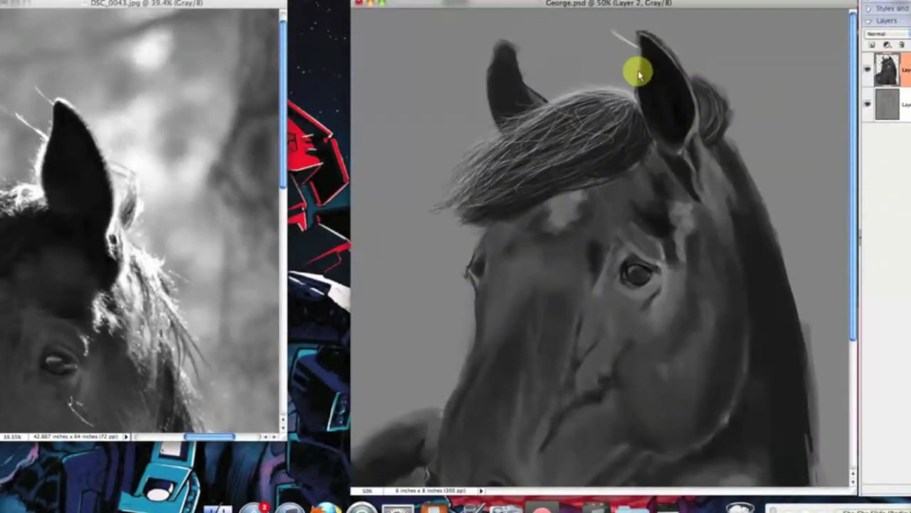
pyautogui.moveTo(729, 128); pyautogui.dragTo(726, 81)
pyautogui.moveTo(644, 123)
pyautogui.mouseDown()
pyautogui.moveTo(641, 62)
pyautogui.moveTo(686, 106)
pyautogui.mouseUp()
pyautogui.press('super+equal')
pyautogui.press('super+z')
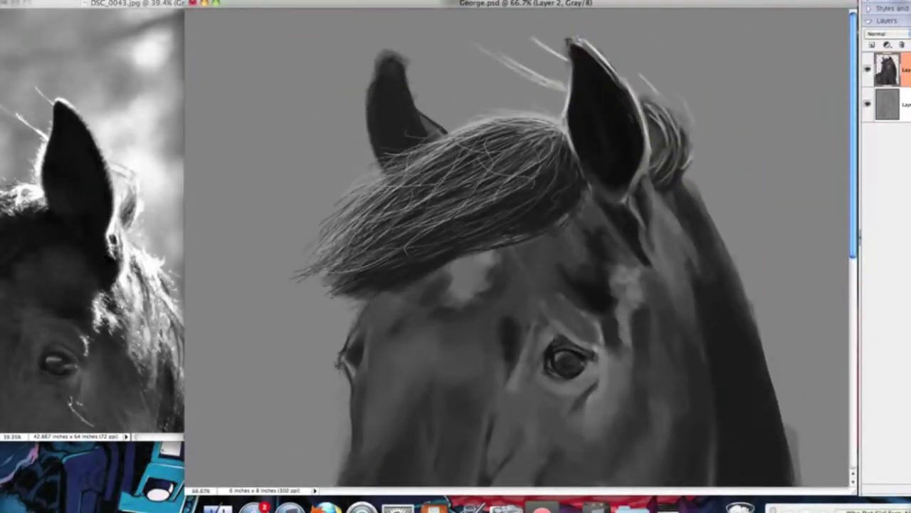
pyautogui.moveTo(598, 54); pyautogui.dragTo(645, 125)
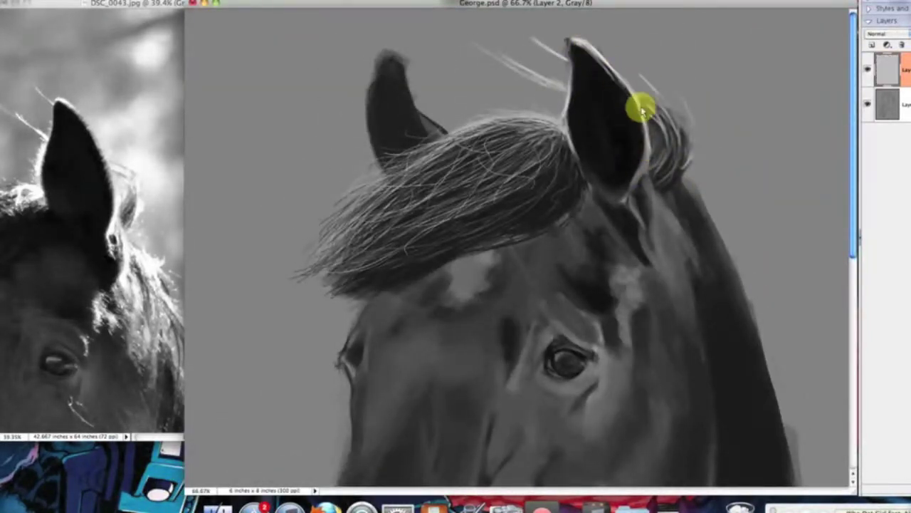
# Paint bright highlights at the base of the near ear and on the patch behind the brow.
pyautogui.moveTo(651, 201); pyautogui.dragTo(677, 286)
pyautogui.moveTo(656, 200)
pyautogui.mouseDown()
pyautogui.moveTo(664, 269)
pyautogui.moveTo(668, 221)
pyautogui.moveTo(670, 251)
pyautogui.moveTo(653, 208)
pyautogui.moveTo(697, 282)
pyautogui.moveTo(620, 192)
pyautogui.moveTo(659, 248)
pyautogui.moveTo(649, 286)
pyautogui.moveTo(613, 253)
pyautogui.mouseUp()
pyautogui.press('super+minus')
pyautogui.moveTo(655, 5); pyautogui.dragTo(774, 1)
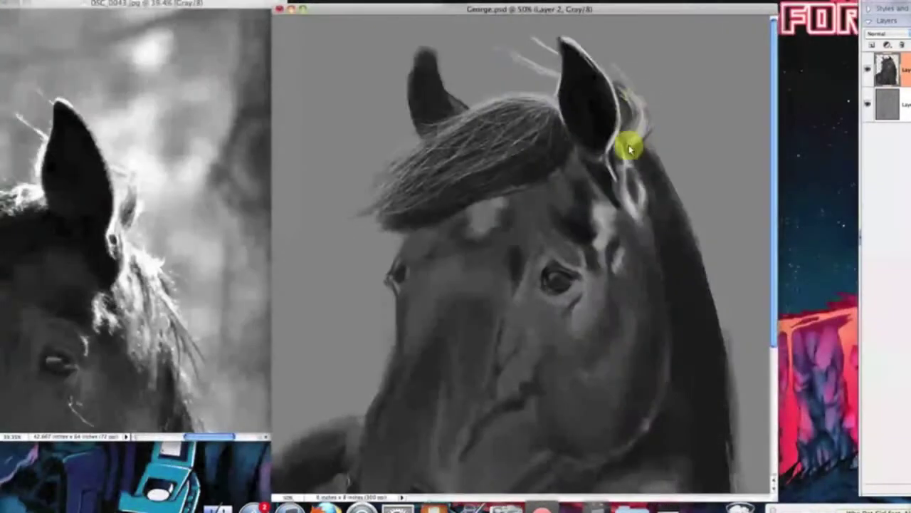
# Paint lighter gray strands through the mane from behind the near ear down the neck.
pyautogui.moveTo(651, 165); pyautogui.dragTo(690, 232)
pyautogui.scroll(-3, 689, 232)
pyautogui.moveTo(642, 122)
pyautogui.mouseDown()
pyautogui.moveTo(667, 191)
pyautogui.moveTo(652, 124)
pyautogui.moveTo(686, 240)
pyautogui.mouseUp()
pyautogui.scroll(-6, 591, 169)
pyautogui.scroll(4, 669, 177)
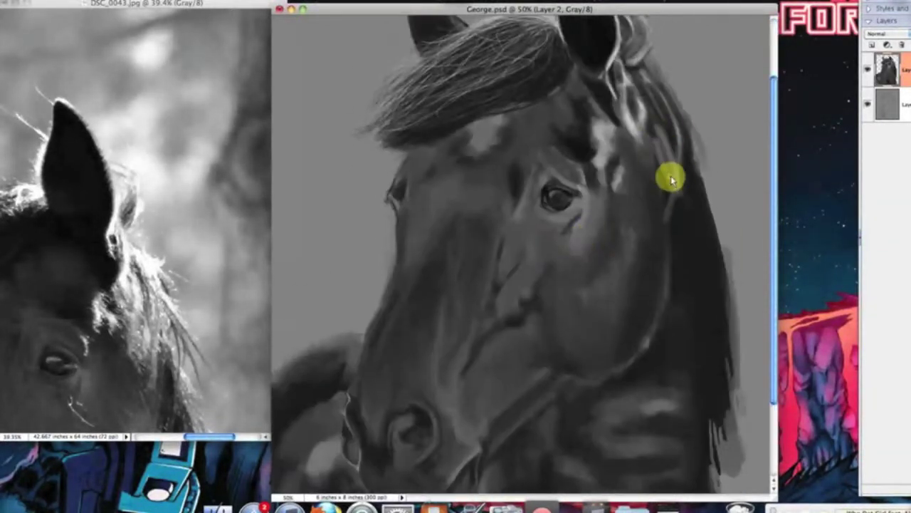
pyautogui.scroll(3, 683, 214)
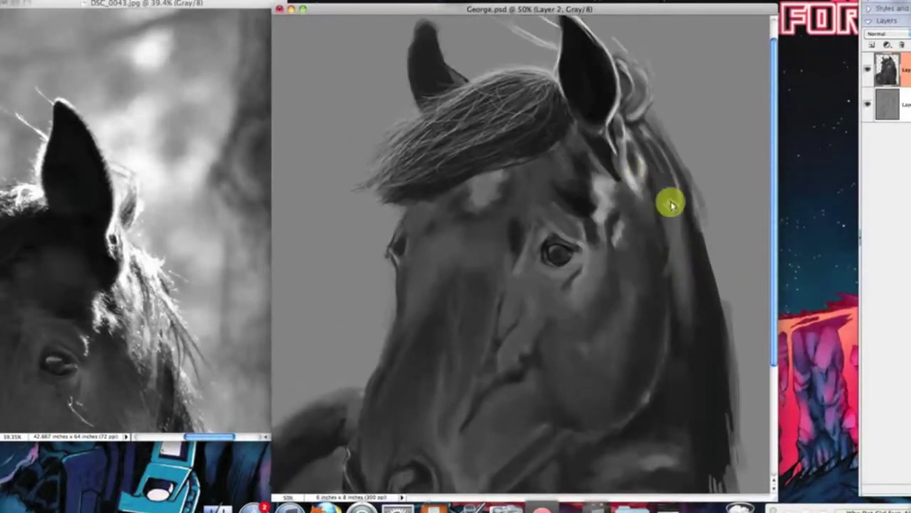
pyautogui.moveTo(649, 151)
pyautogui.mouseDown()
pyautogui.moveTo(672, 230)
pyautogui.moveTo(677, 351)
pyautogui.mouseUp()
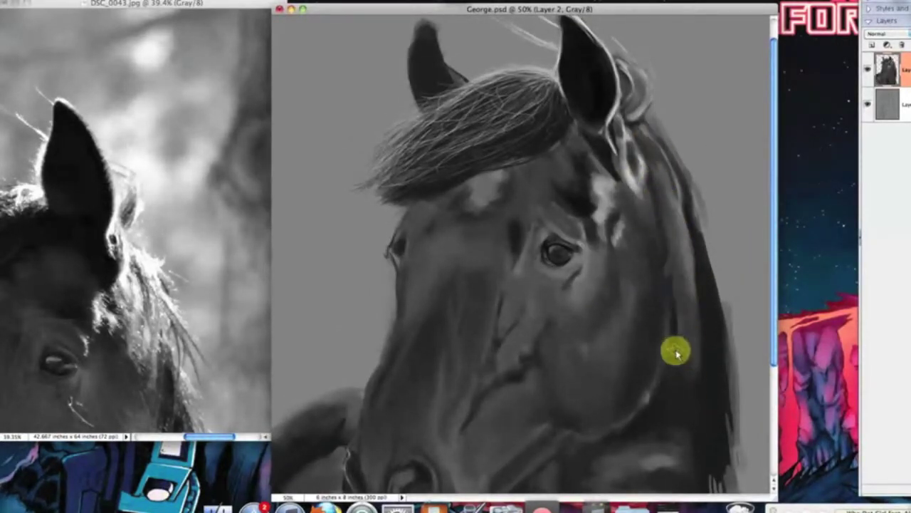
# Paint fine light hair strokes along the cheek and the rear edge of the jaw.
pyautogui.press('super+minus')
pyautogui.press('super+minus')
pyautogui.press('super+minus')
pyautogui.press('super+plus')
pyautogui.moveTo(525, 349); pyautogui.dragTo(851, 506)
pyautogui.rightClick(560, 240)
pyautogui.click(579, 247)
pyautogui.moveTo(492, 9); pyautogui.dragTo(640, 17)
pyautogui.moveTo(285, 179); pyautogui.dragTo(297, 328)
pyautogui.click(712, 138)
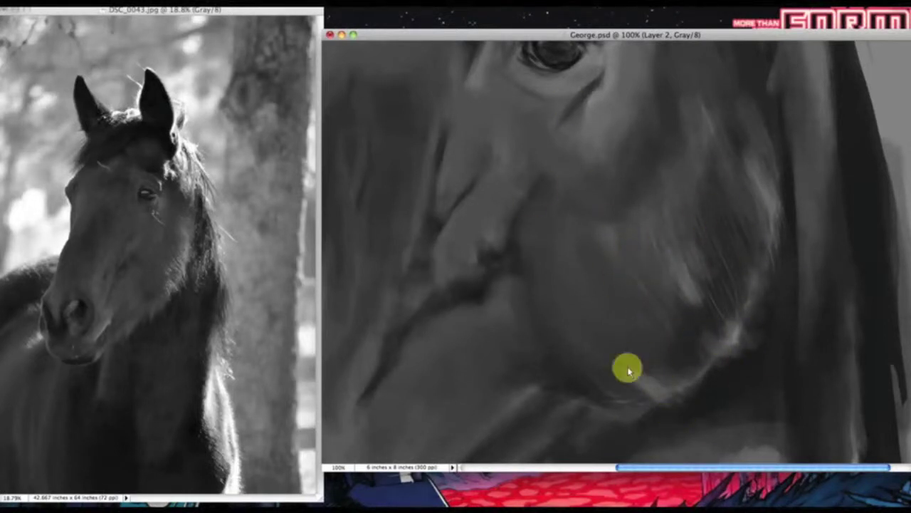
pyautogui.moveTo(778, 207); pyautogui.dragTo(762, 316)
pyautogui.moveTo(734, 229); pyautogui.dragTo(753, 342)
pyautogui.moveTo(697, 166); pyautogui.dragTo(739, 366)
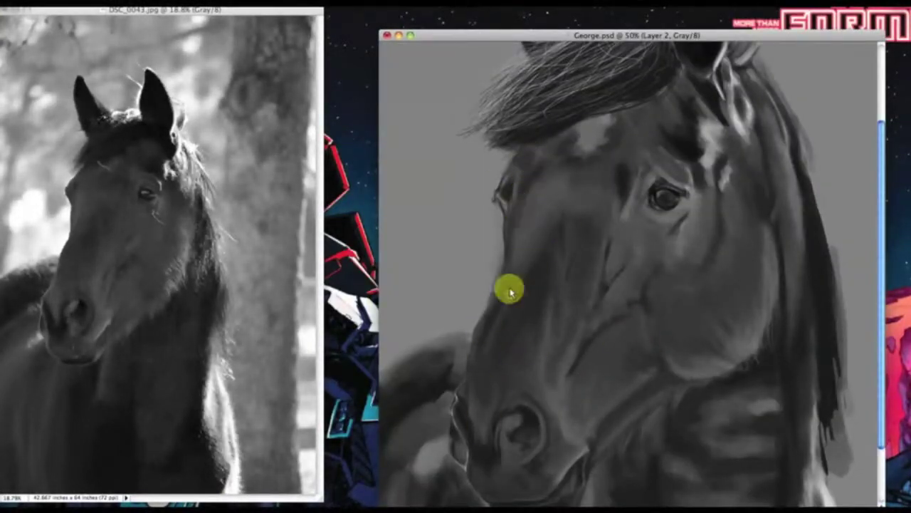
# Tone down the pale patch on the forehead beneath the forelock with darker gray, blending it toward the brow.
pyautogui.moveTo(590, 170)
pyautogui.mouseDown()
pyautogui.moveTo(583, 152)
pyautogui.moveTo(633, 119)
pyautogui.moveTo(688, 121)
pyautogui.mouseUp()
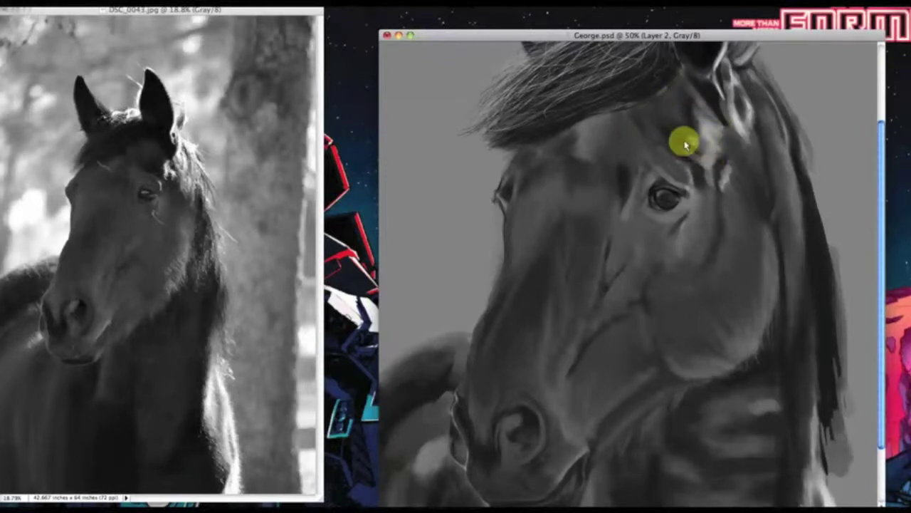
pyautogui.press('super+minus')
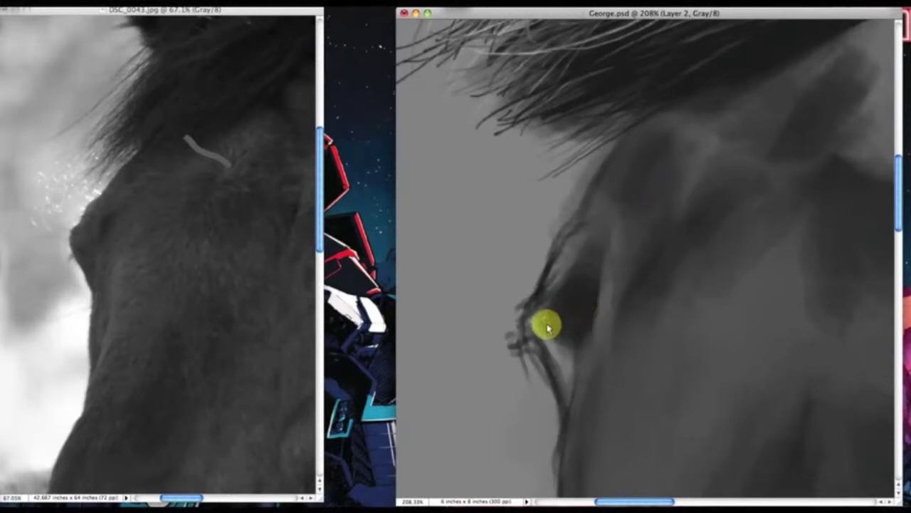
# Paint the far eye's dark socket, lid and lashes along the face outline, matching the reference photo.
pyautogui.moveTo(534, 329); pyautogui.dragTo(566, 399)
pyautogui.moveTo(529, 345)
pyautogui.mouseDown()
pyautogui.moveTo(511, 349)
pyautogui.moveTo(540, 402)
pyautogui.mouseUp()
pyautogui.moveTo(561, 357)
pyautogui.mouseDown()
pyautogui.moveTo(569, 378)
pyautogui.moveTo(548, 313)
pyautogui.moveTo(555, 297)
pyautogui.moveTo(572, 370)
pyautogui.moveTo(559, 290)
pyautogui.moveTo(592, 220)
pyautogui.moveTo(553, 303)
pyautogui.moveTo(571, 292)
pyautogui.moveTo(567, 319)
pyautogui.moveTo(539, 325)
pyautogui.mouseUp()
pyautogui.press('super+minus')
pyautogui.moveTo(429, 289)
pyautogui.mouseDown()
pyautogui.moveTo(437, 318)
pyautogui.moveTo(432, 246)
pyautogui.mouseUp()
pyautogui.moveTo(462, 177)
pyautogui.mouseDown()
pyautogui.moveTo(531, 236)
pyautogui.moveTo(437, 301)
pyautogui.moveTo(443, 217)
pyautogui.moveTo(390, 356)
pyautogui.mouseUp()
pyautogui.press('super+minus')
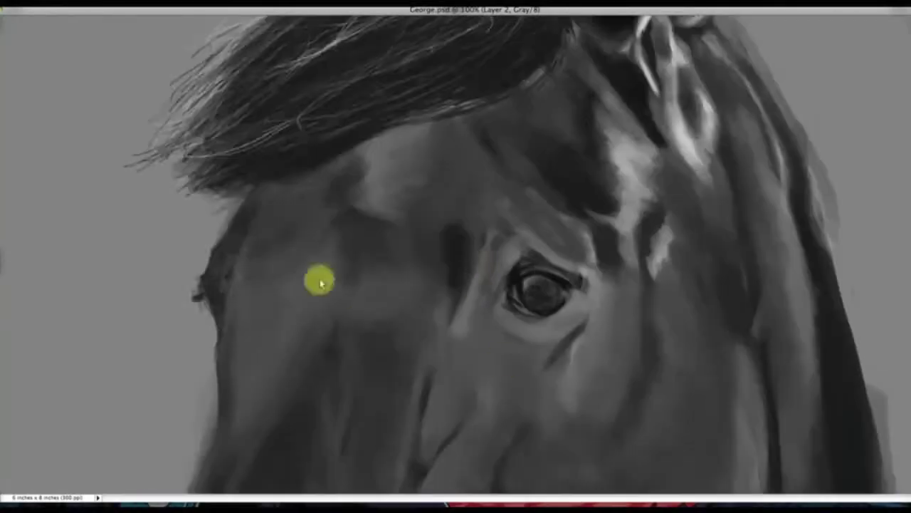
# Smooth the gray shading across the forehead and down the nose bridge, cleaning up the face's front contour.
pyautogui.moveTo(366, 321); pyautogui.dragTo(246, 256)
pyautogui.moveTo(348, 127)
pyautogui.mouseDown()
pyautogui.moveTo(374, 109)
pyautogui.moveTo(323, 125)
pyautogui.moveTo(372, 91)
pyautogui.mouseUp()
pyautogui.moveTo(344, 284)
pyautogui.mouseDown()
pyautogui.moveTo(350, 189)
pyautogui.moveTo(237, 297)
pyautogui.mouseUp()
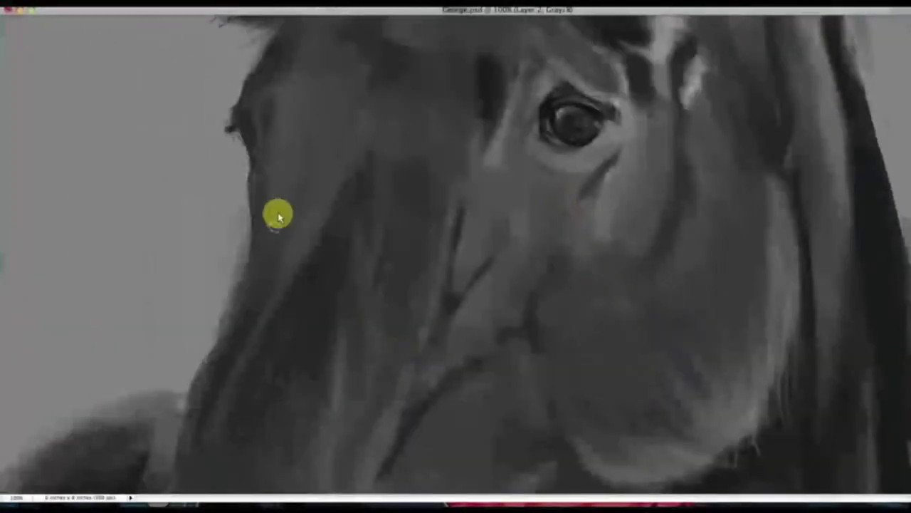
pyautogui.moveTo(278, 217)
pyautogui.mouseDown()
pyautogui.moveTo(329, 175)
pyautogui.moveTo(361, 236)
pyautogui.mouseUp()
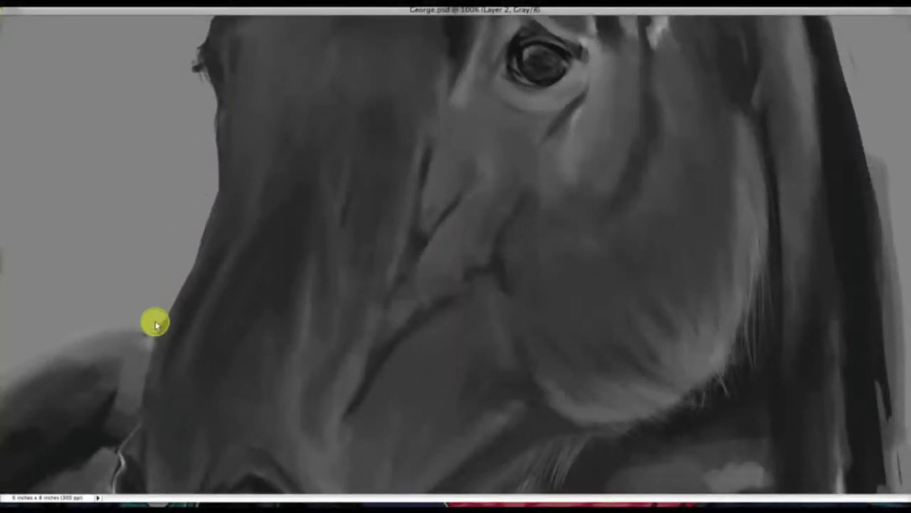
pyautogui.scroll(-4, 155, 324)
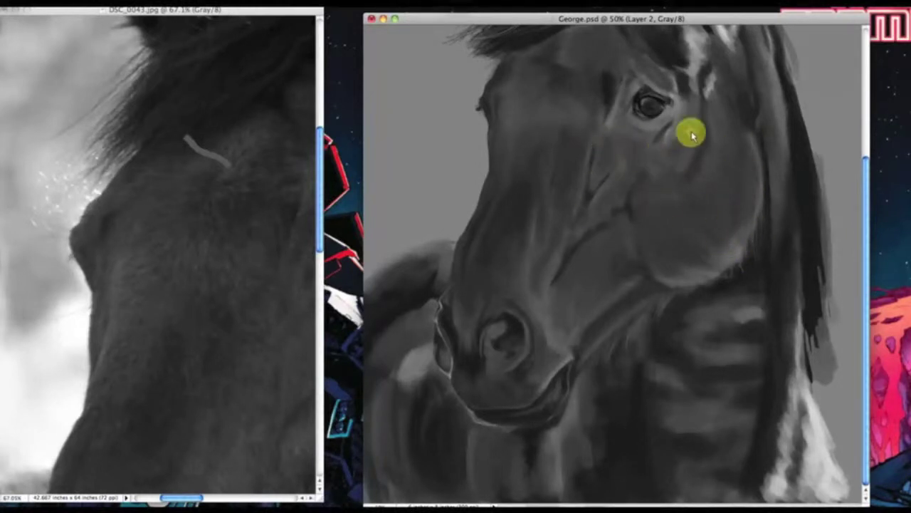
# Show the whole reference photo and soften the creases and shading between the near eye and the cheek.
pyautogui.click(179, 216)
pyautogui.press('super+0')
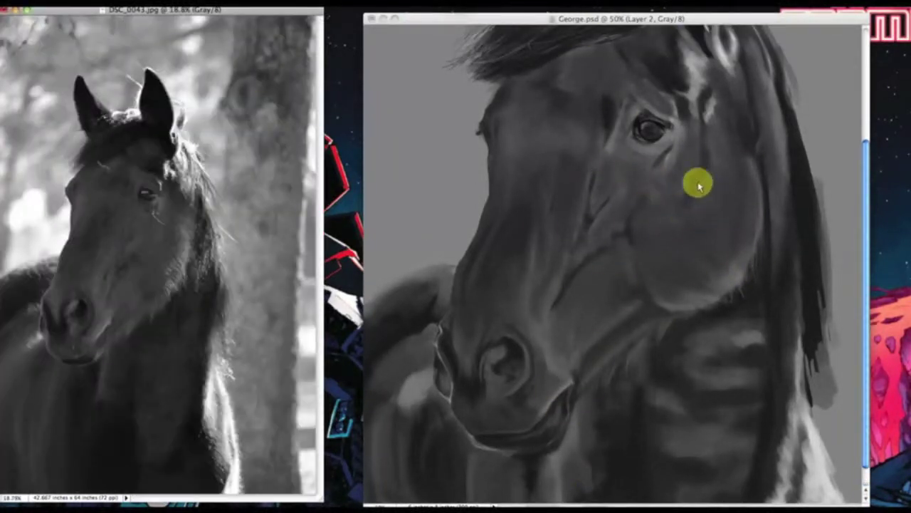
pyautogui.click(695, 174)
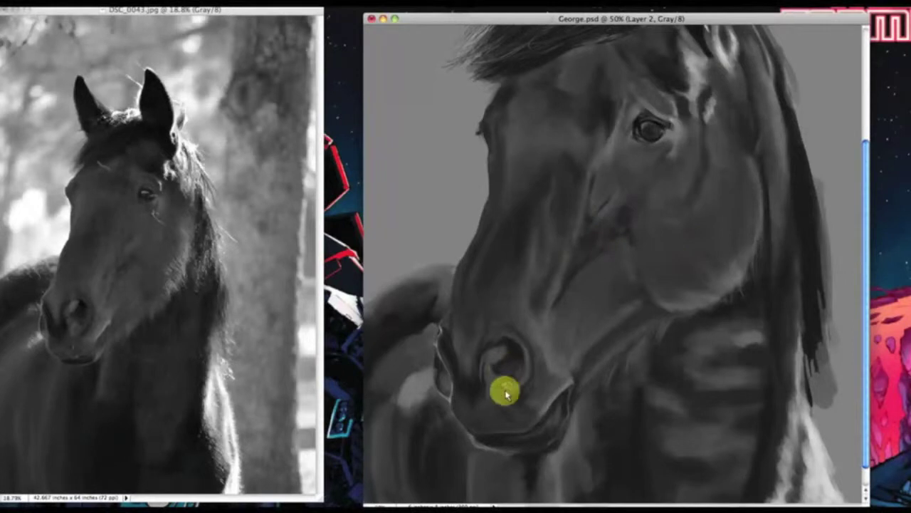
pyautogui.scroll(3, 718, 205)
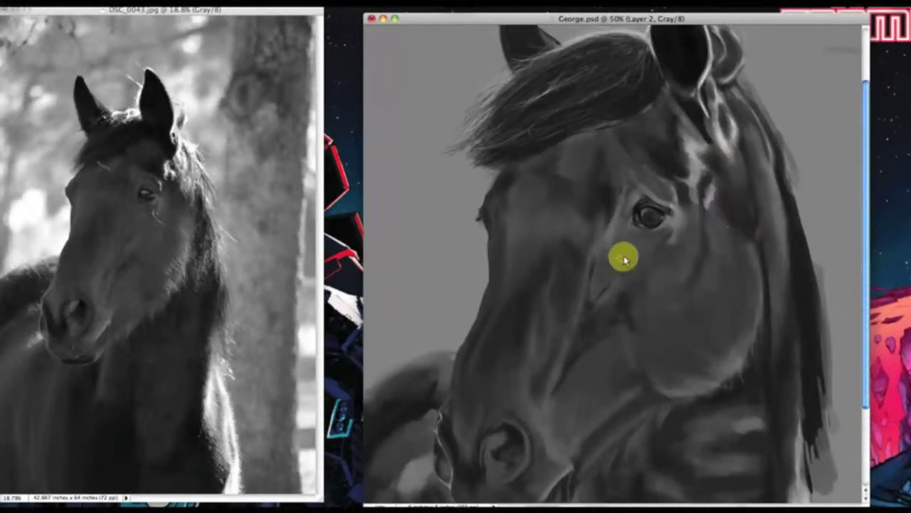